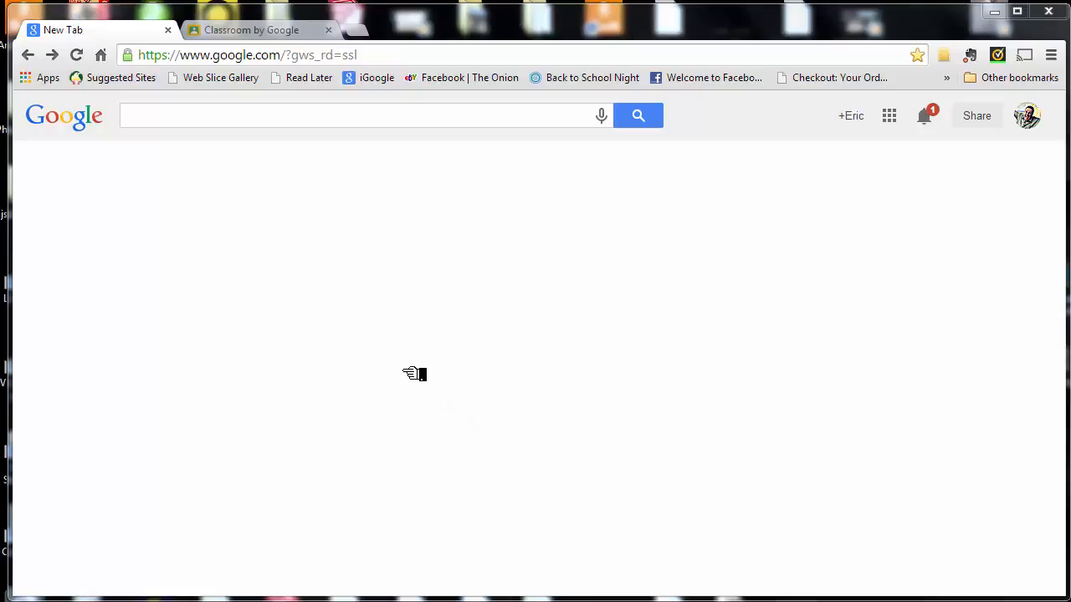
mouse_move(390, 353)
mouse_down()
mouse_move(101, 150)
mouse_move(71, 104)
mouse_up()
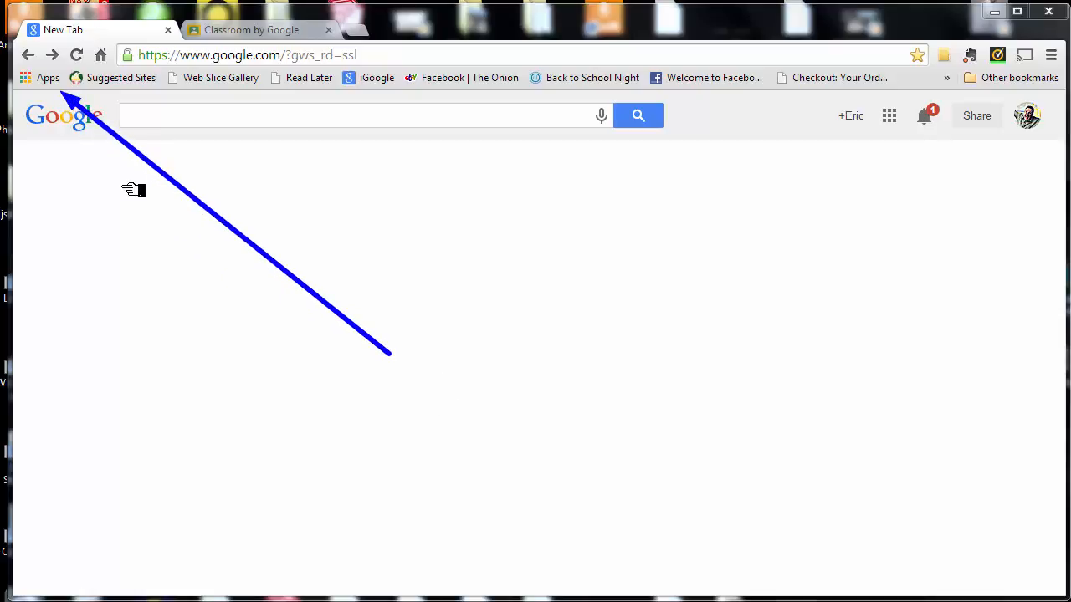
key(Escape)
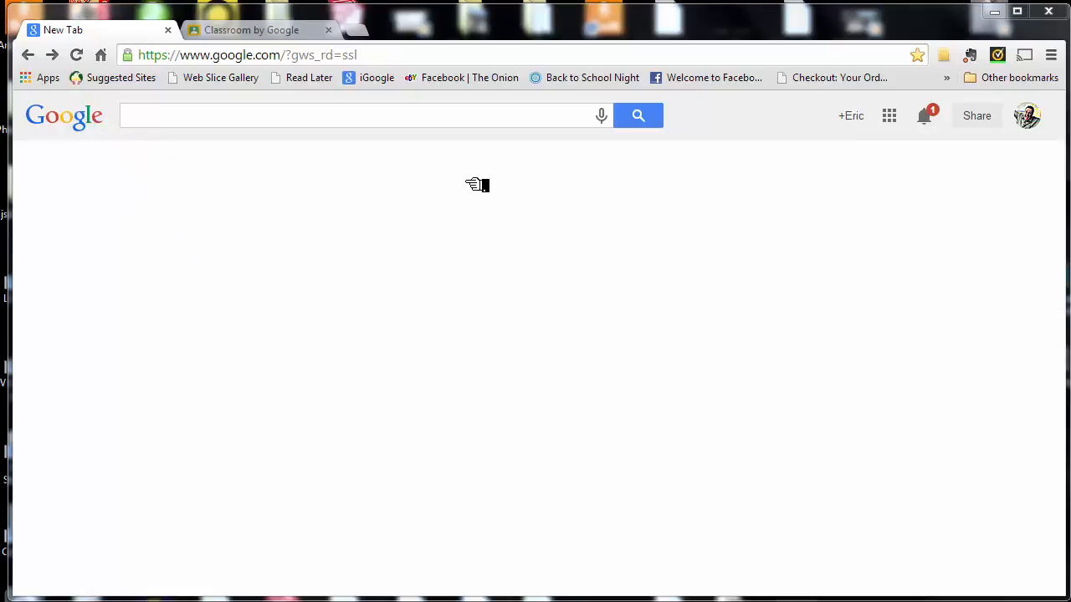
click(1051, 57)
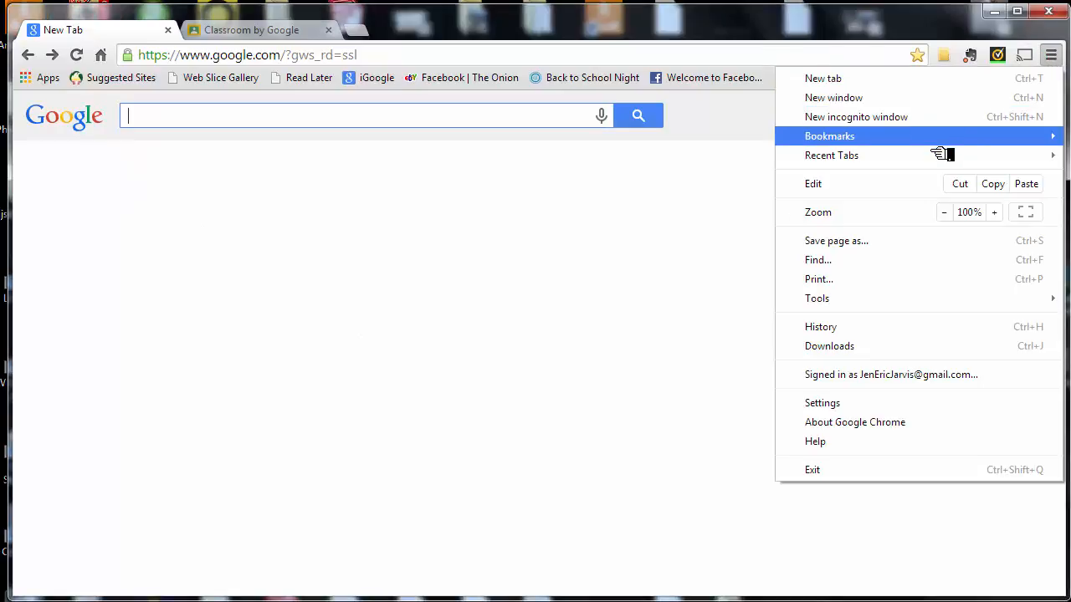
mouse_move(859, 142)
click(46, 207)
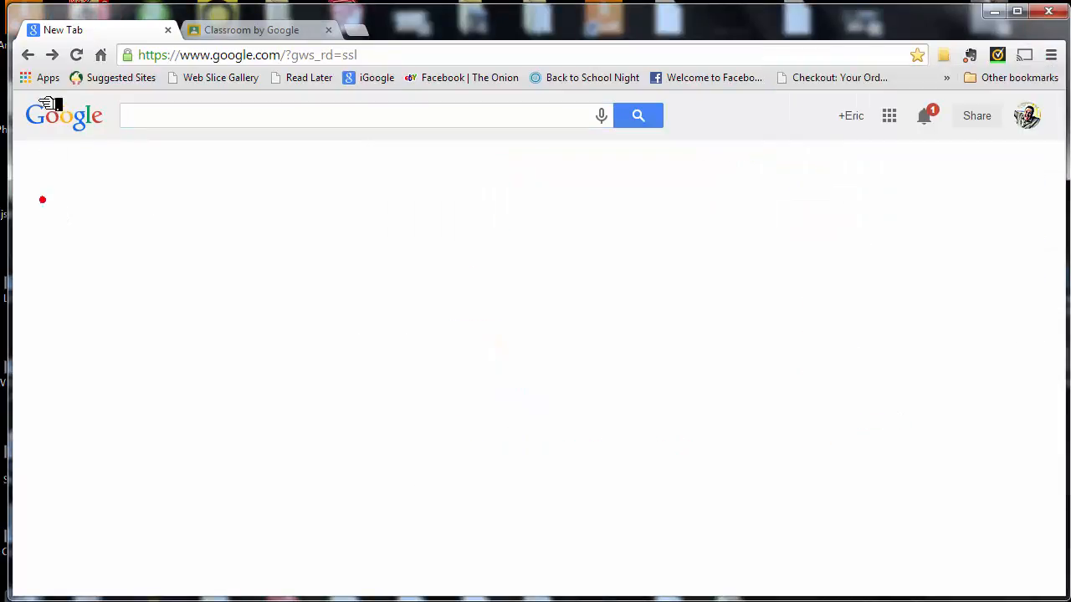
Step: Open Classroom from the browser's apps page, then view the Classroom welcome page already open under the student account
click(42, 77)
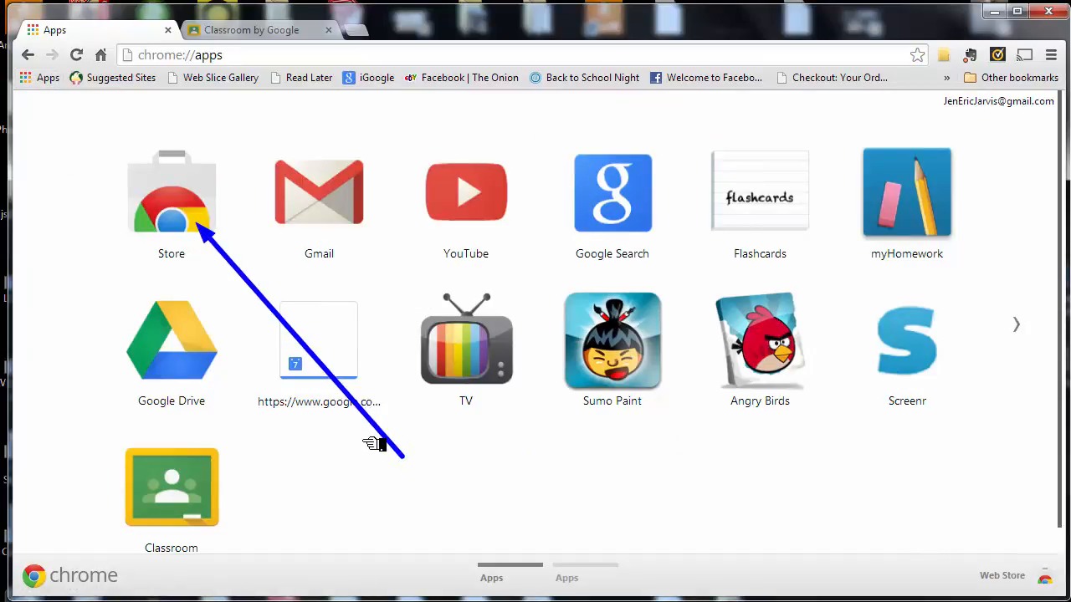
click(172, 502)
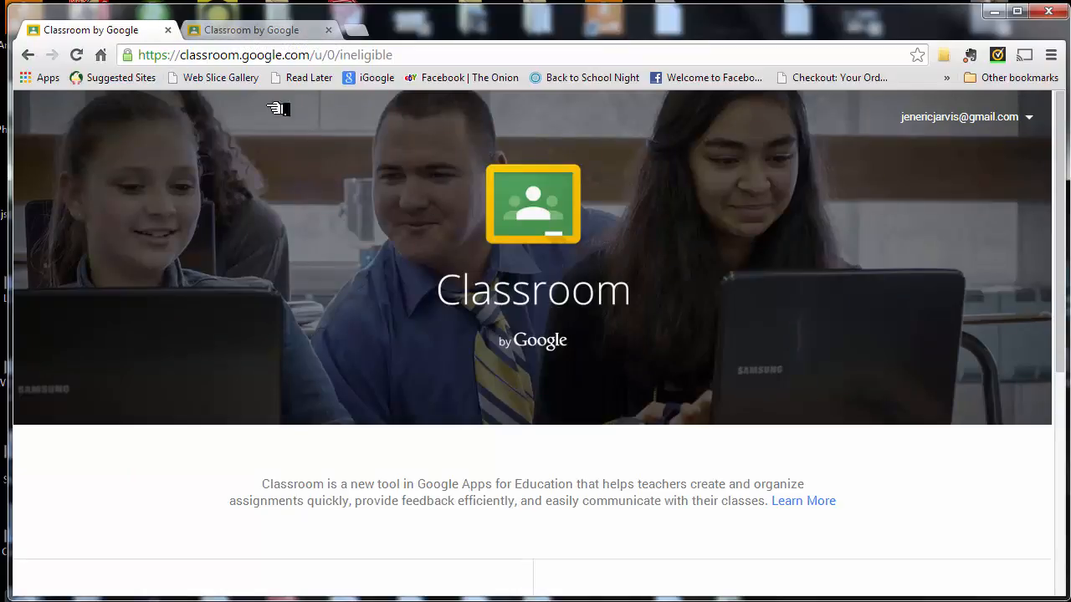
click(271, 31)
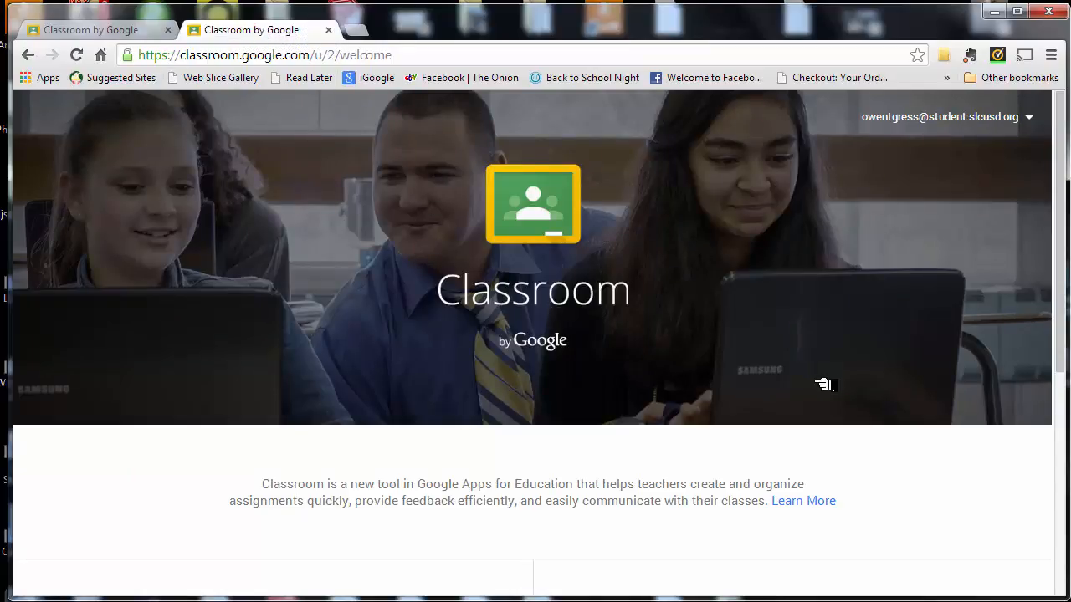
scroll(861, 366, down, 3)
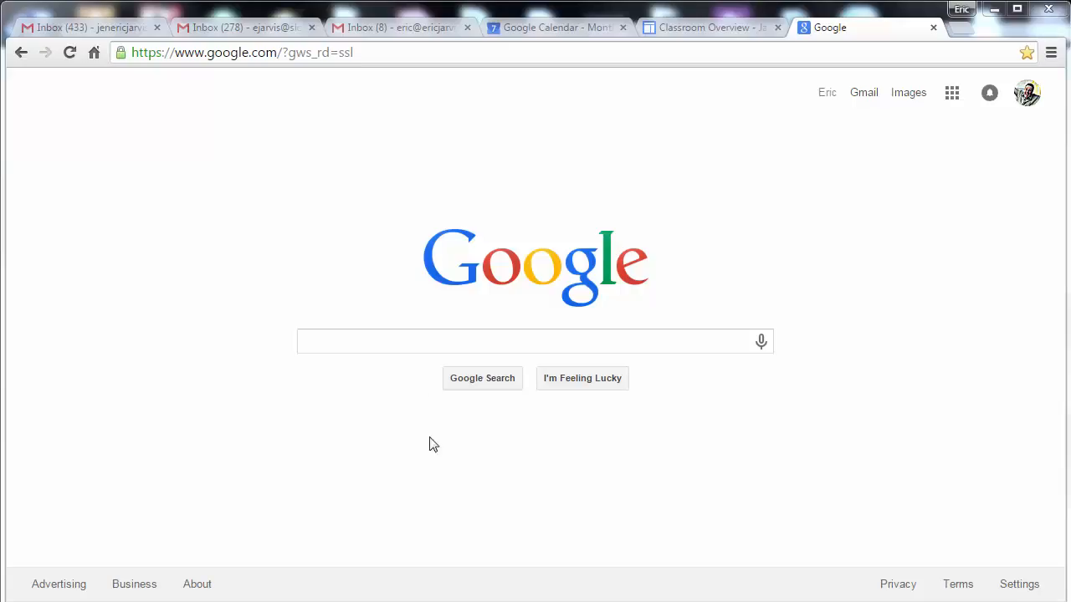
Step: Go to classroom.google.com in the current browser tab
click(385, 57)
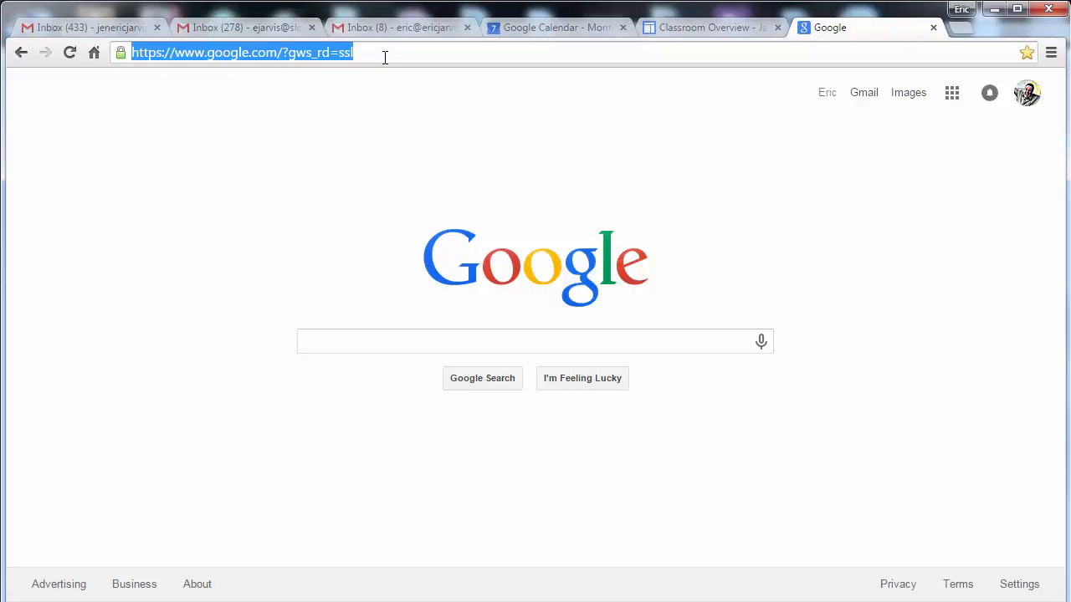
text(classroom.google.com)
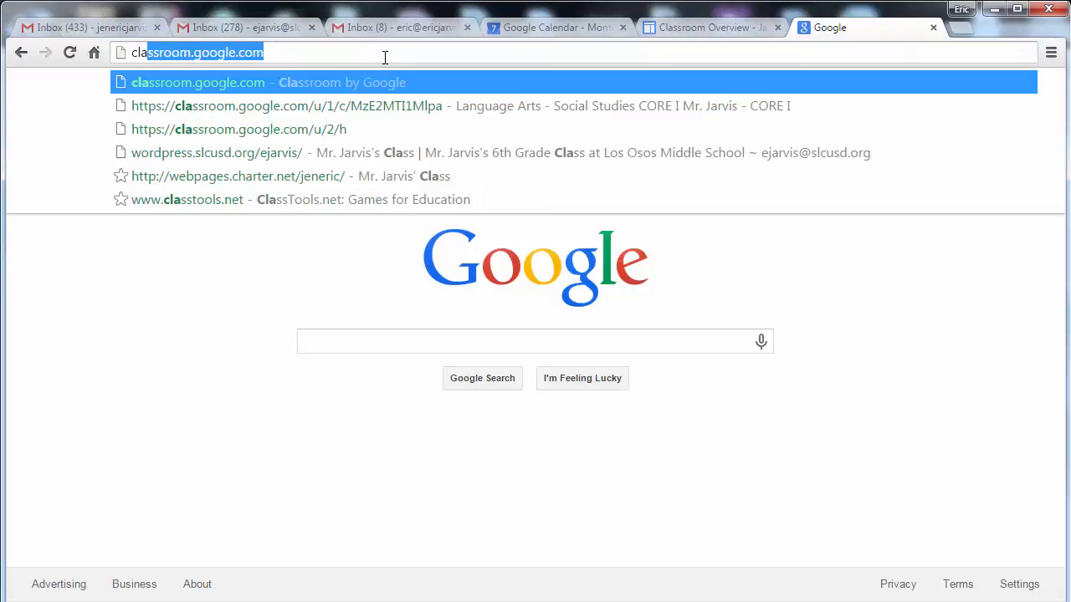
key(Return)
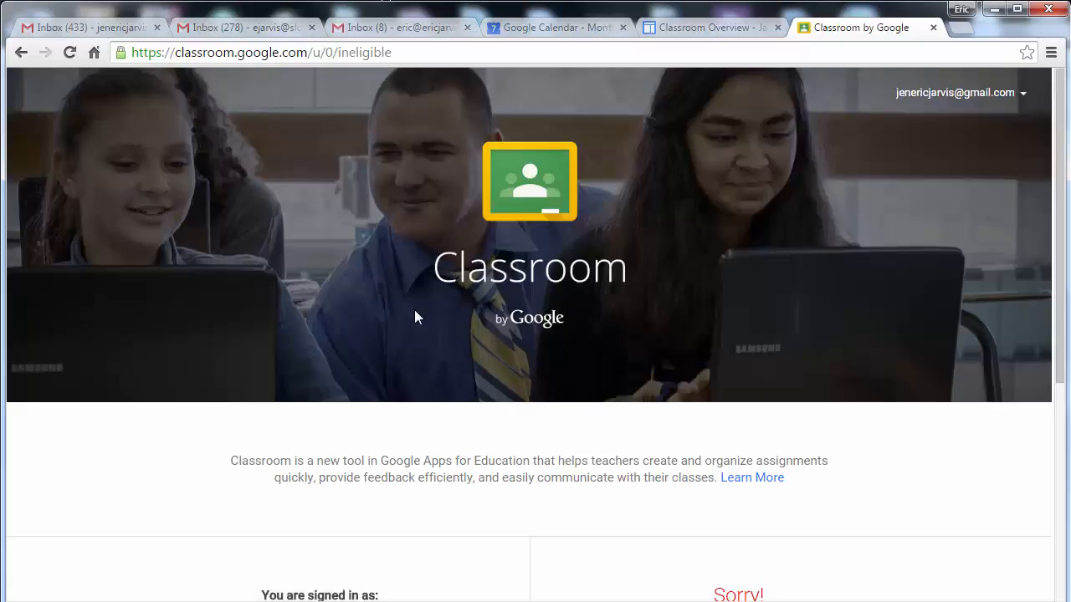
Step: Examine the Classroom landing page for the signed-in account and the notice about who may use Classroom
scroll(370, 298, down, 4)
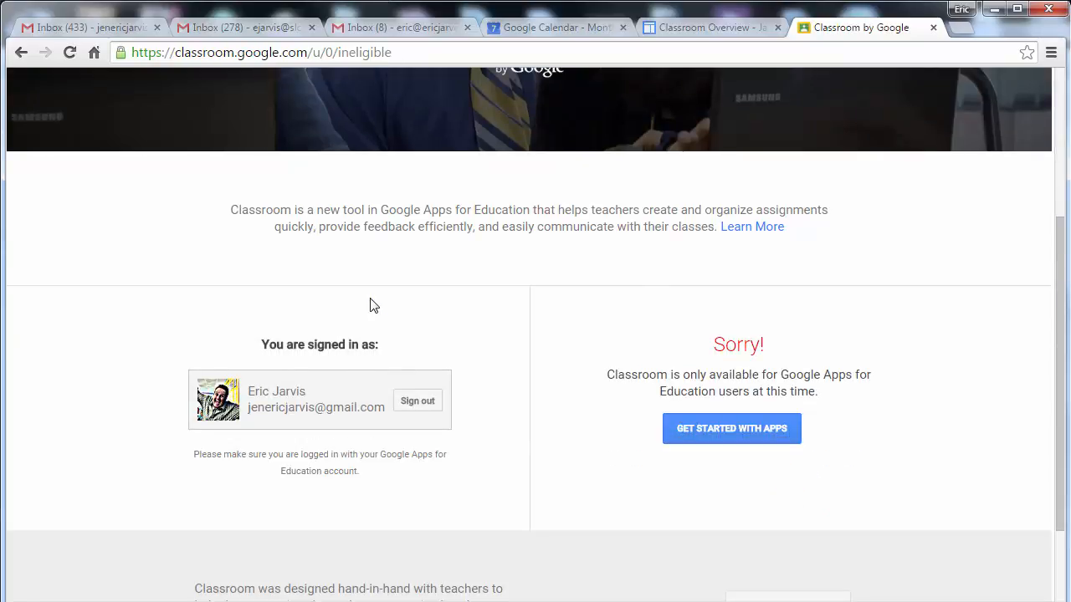
scroll(369, 297, up, 4)
scroll(370, 298, down, 2)
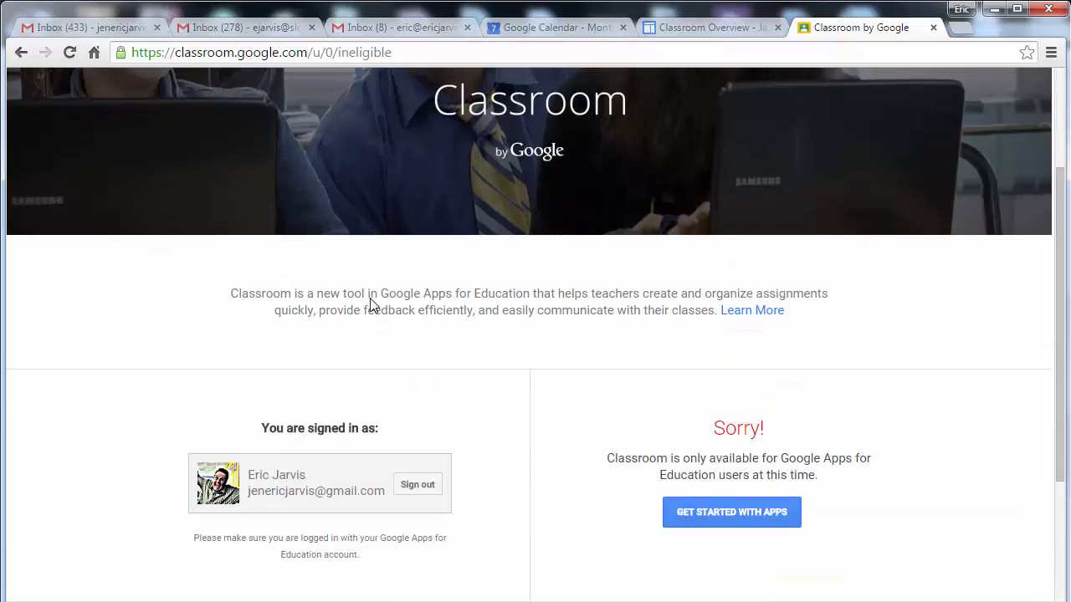
scroll(370, 298, up, 2)
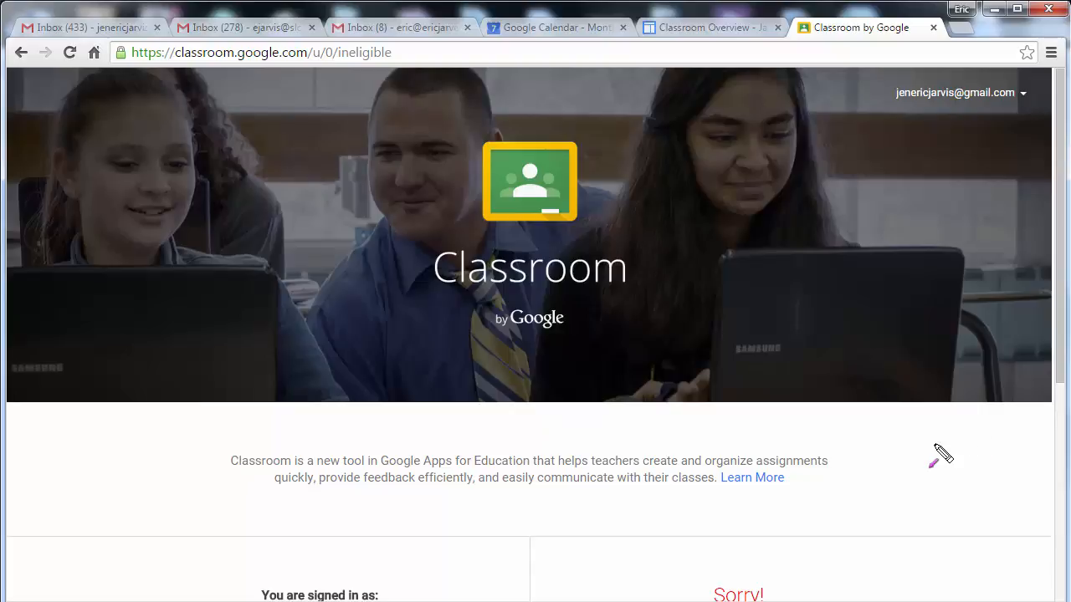
mouse_move(943, 428)
mouse_down()
mouse_move(941, 222)
mouse_move(962, 127)
mouse_up()
key(Escape)
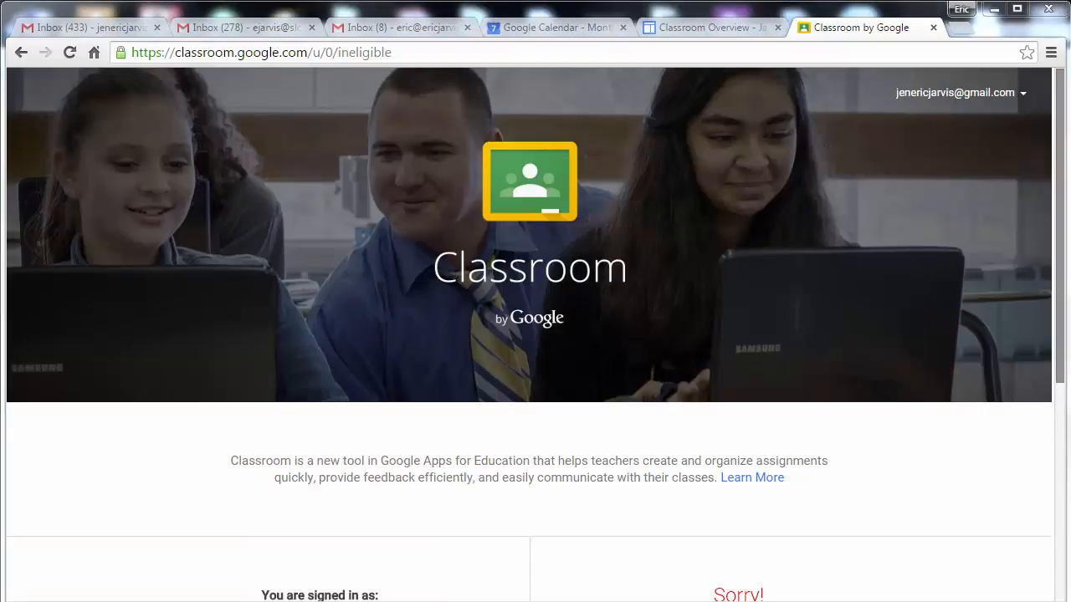
drag(1059, 260, 1062, 371)
drag(930, 252, 797, 430)
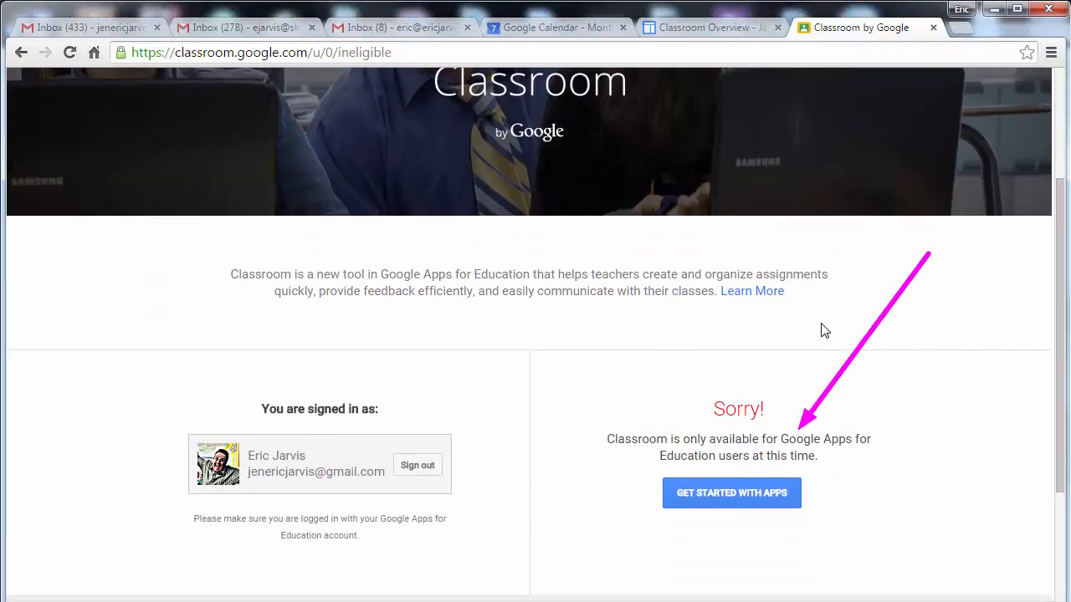
key(Escape)
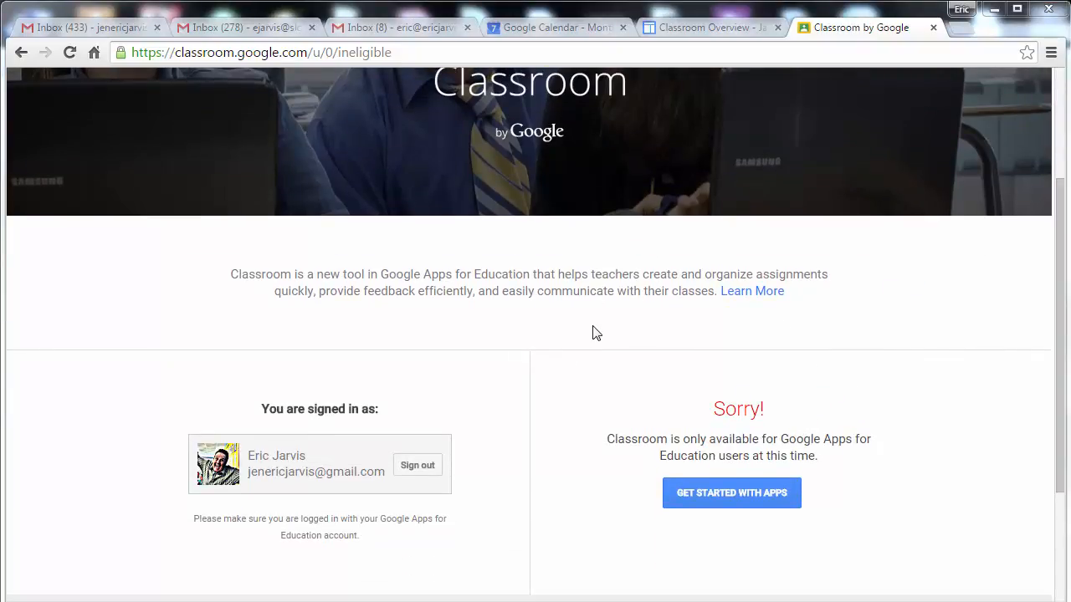
drag(566, 332, 433, 423)
key(Escape)
Step: Switch Classroom from the personal Gmail account to the slcusd.org school account
drag(1059, 320, 1055, 86)
click(1000, 94)
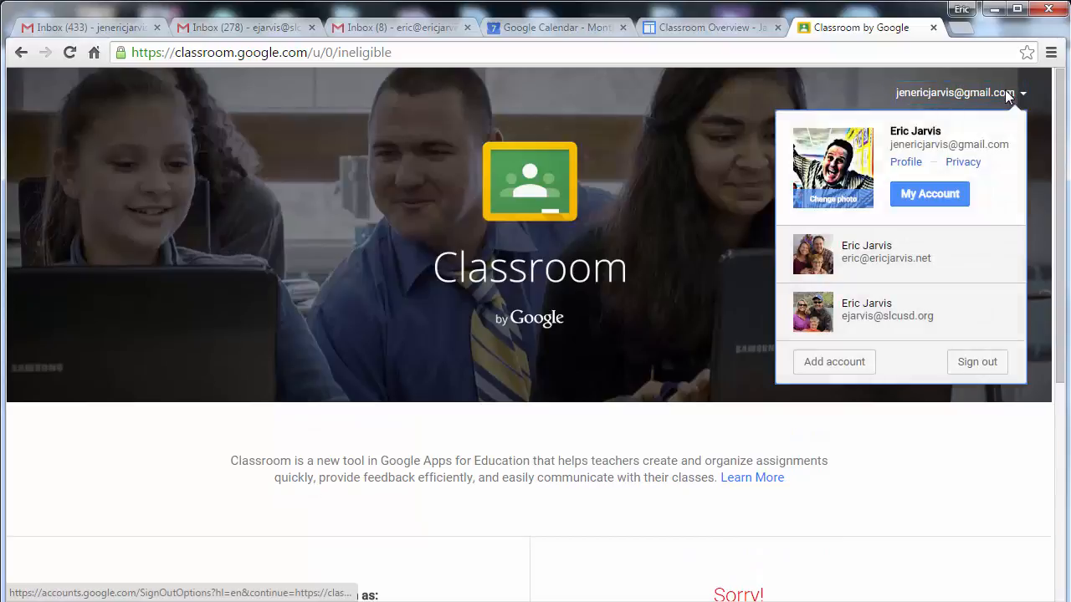
click(890, 310)
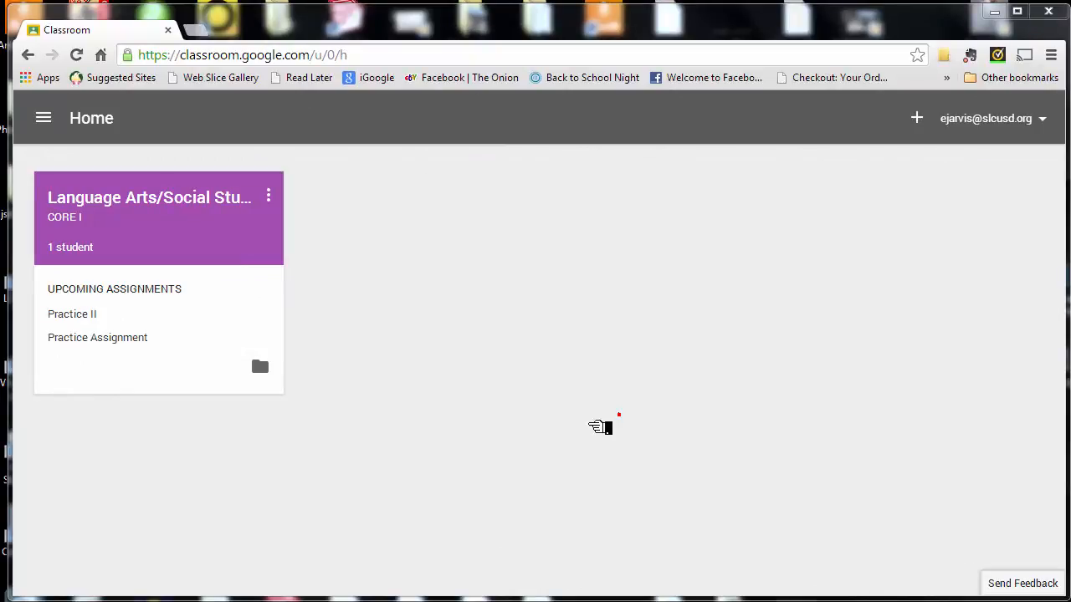
Step: Create a class named "Language Arts/Social Studies II" with the section "CORE II"
mouse_move(620, 413)
mouse_down()
mouse_move(387, 339)
mouse_move(321, 304)
mouse_up()
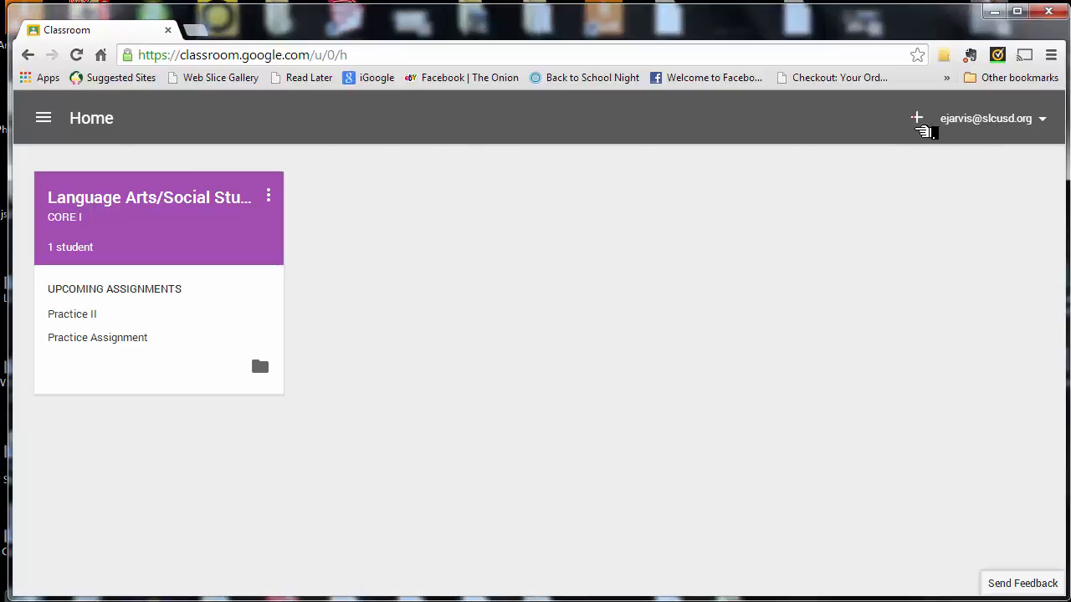
click(917, 118)
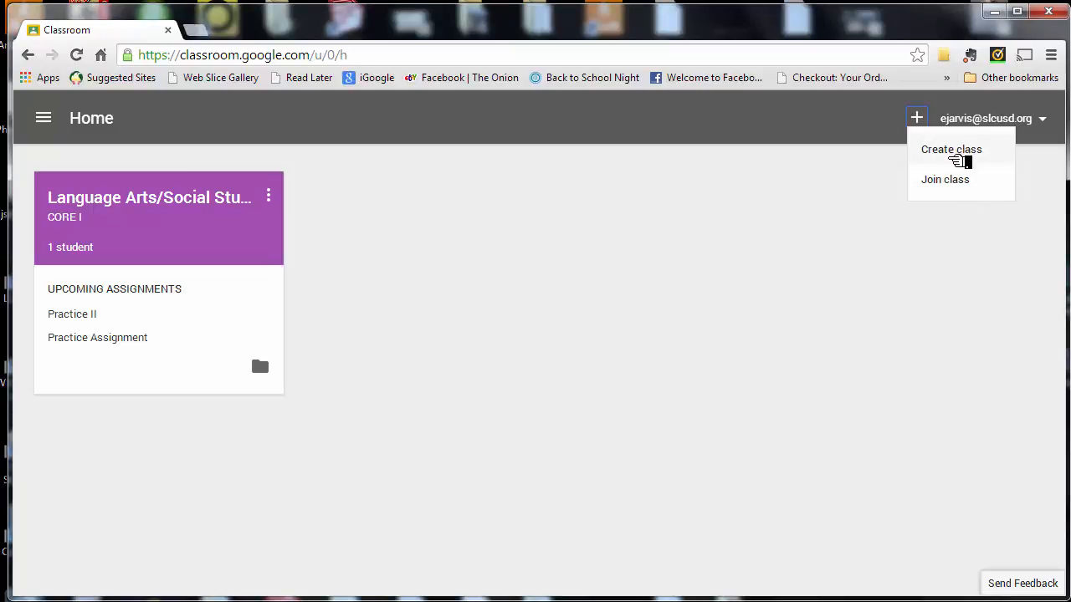
click(960, 161)
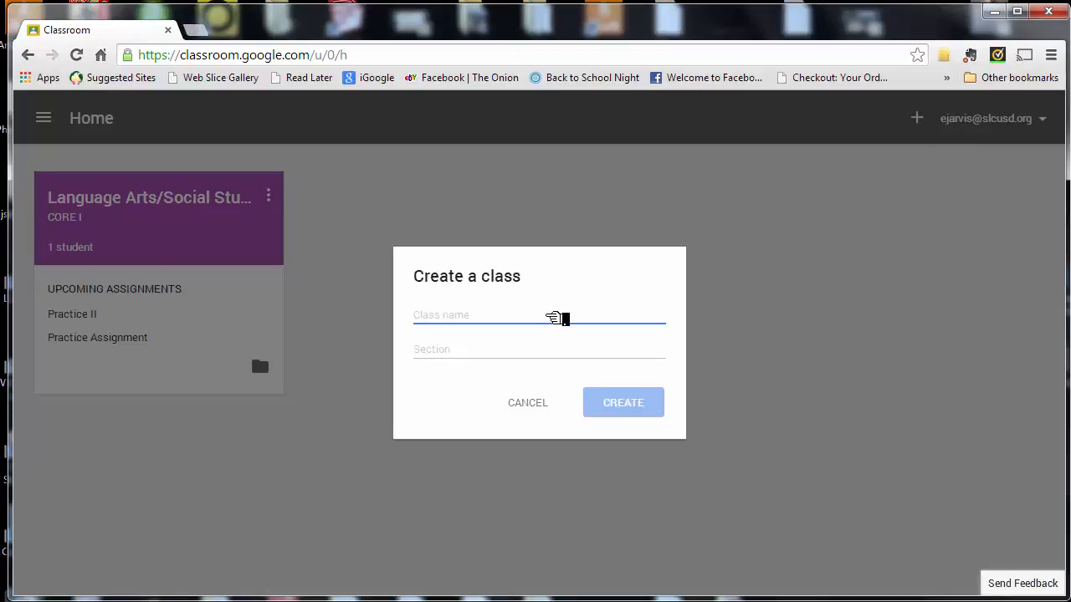
text(Language)
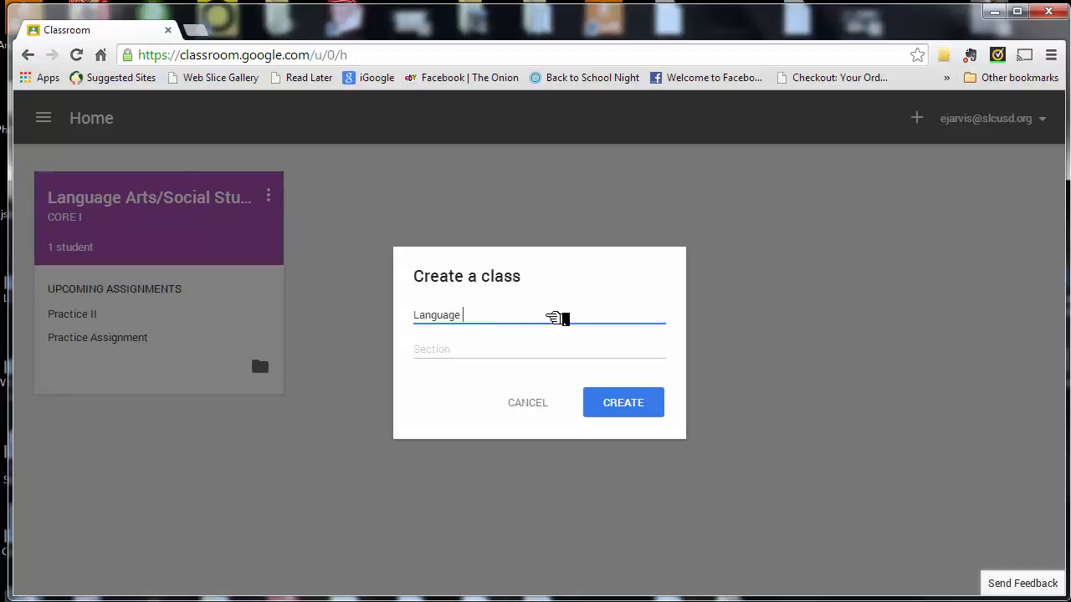
text( Arts/SOcial Studie)
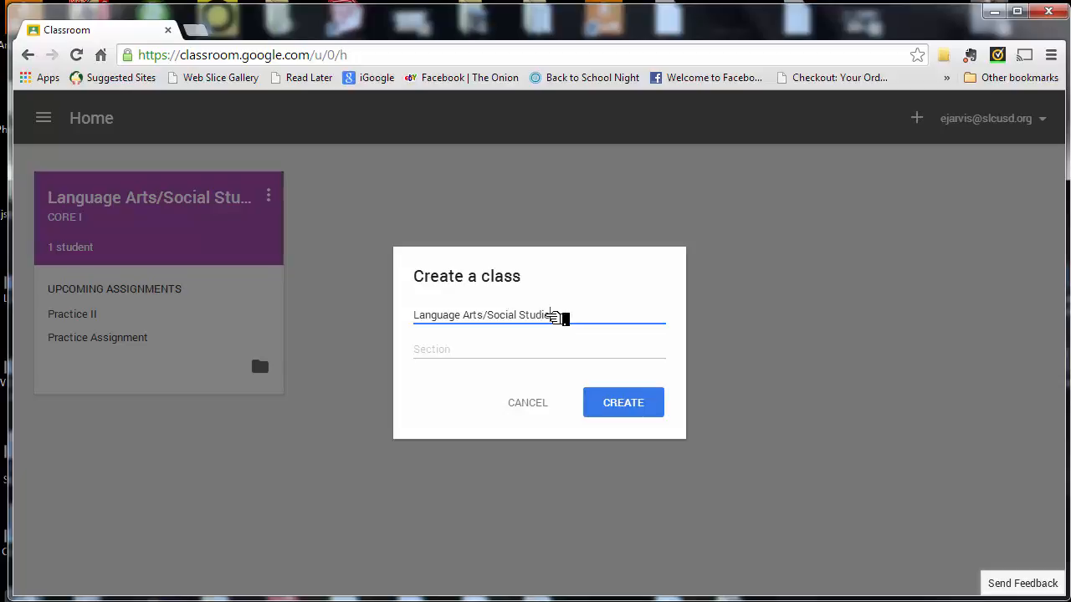
key(Tab)
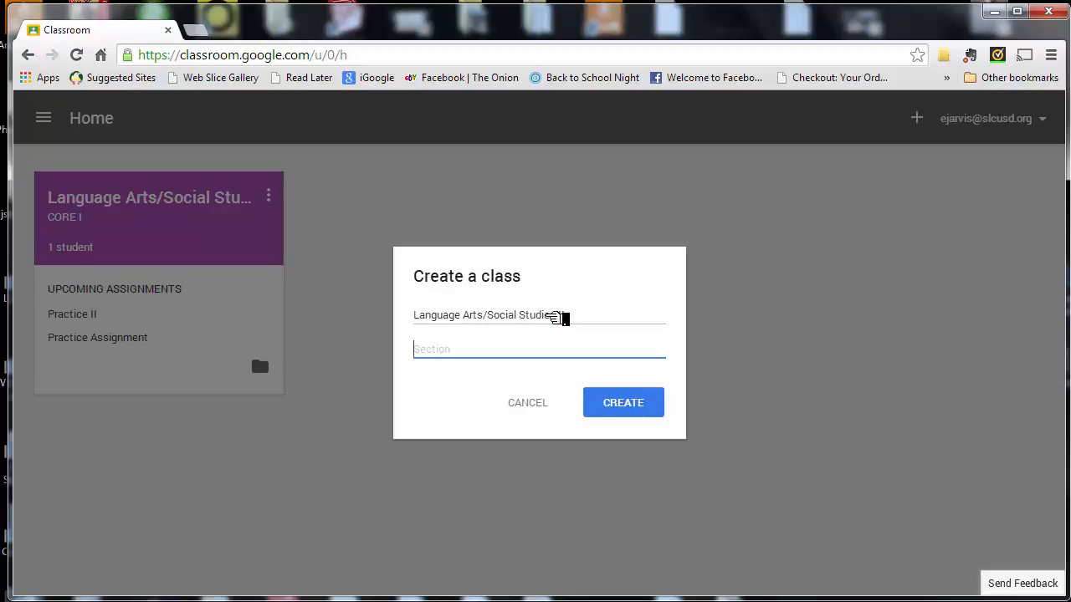
text(Co)
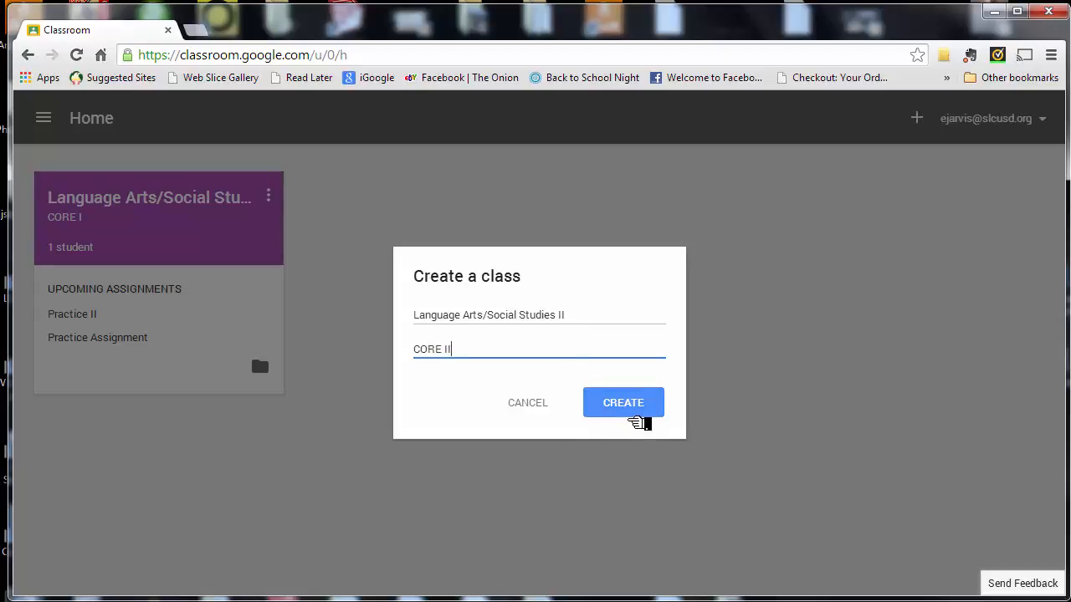
click(626, 408)
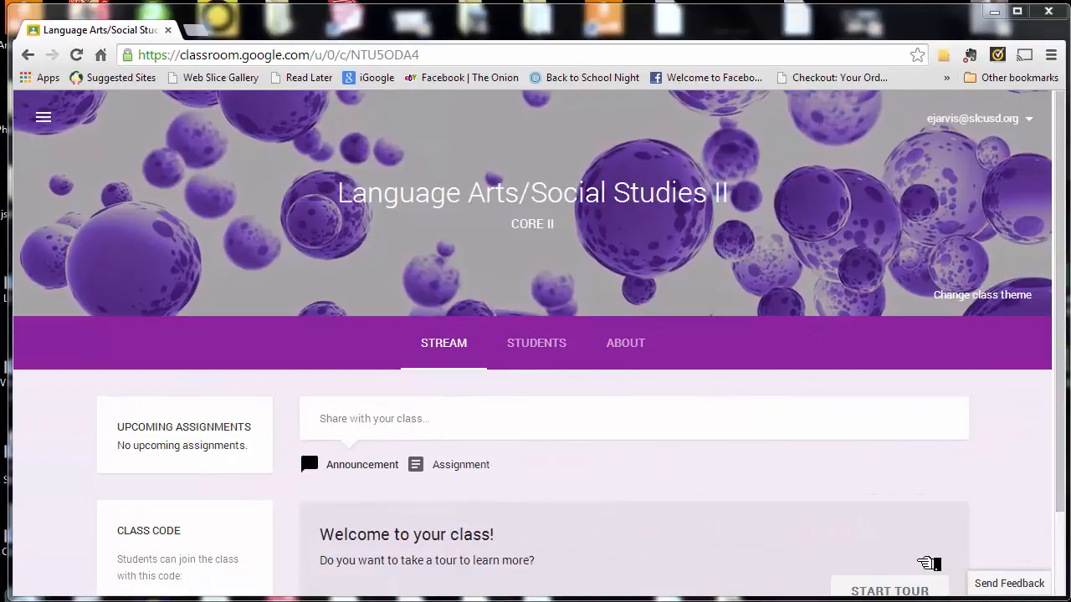
Step: Examine the new class page's title, section, stream and the class code students use to join
mouse_move(919, 544)
mouse_down()
mouse_move(861, 438)
mouse_move(721, 282)
mouse_move(735, 222)
mouse_up()
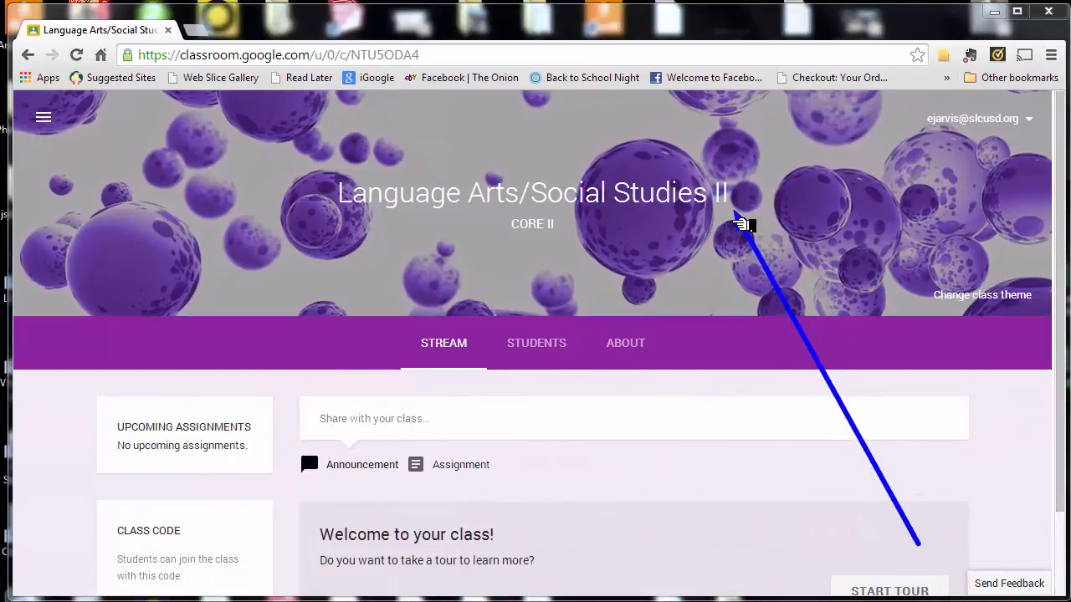
drag(661, 248, 586, 232)
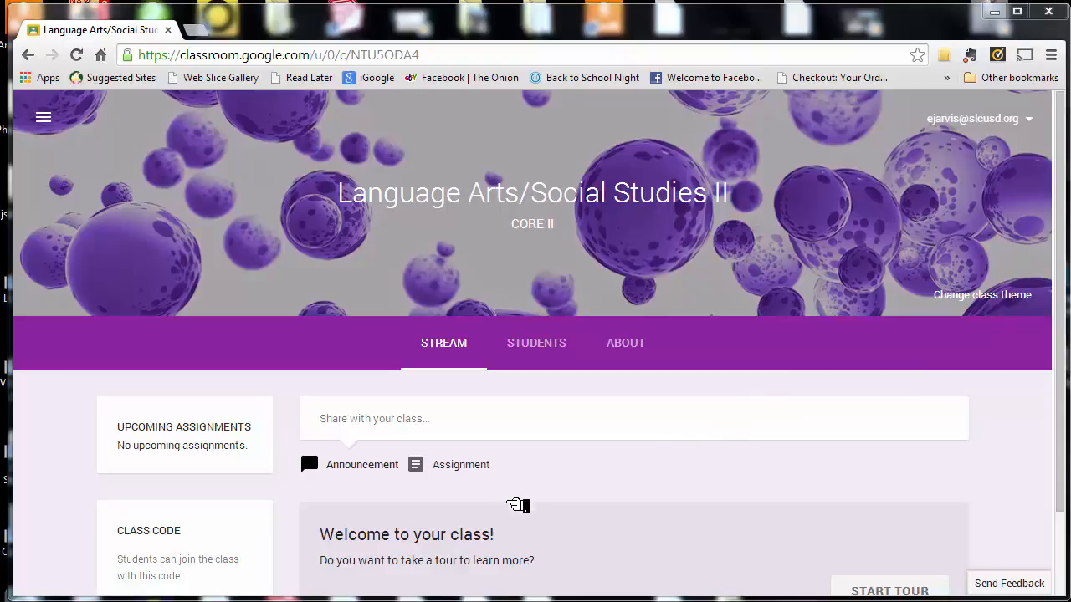
scroll(576, 485, down, 2)
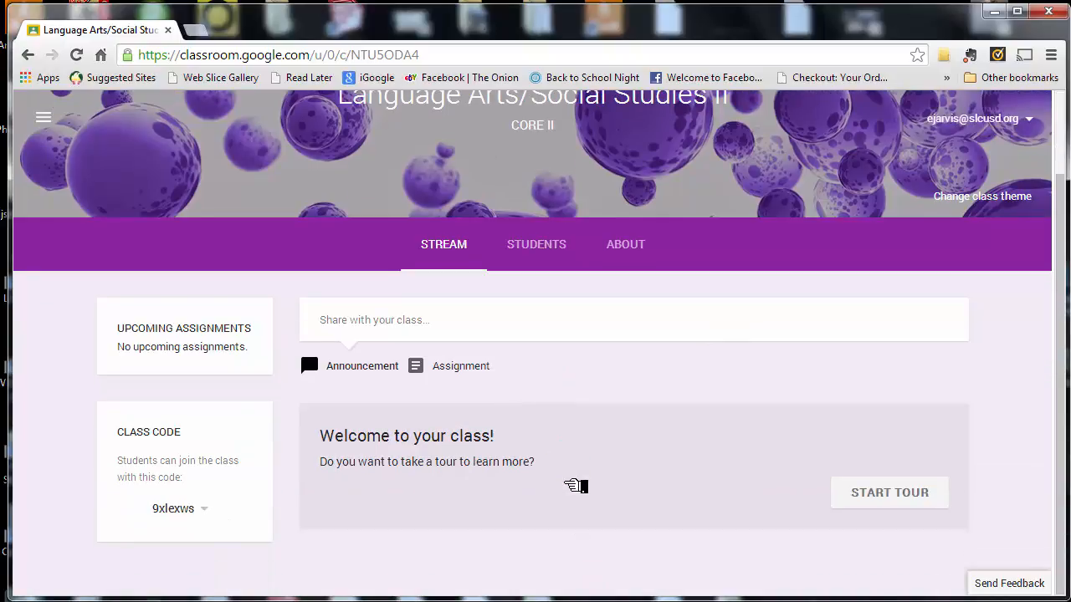
scroll(575, 485, up, 2)
scroll(575, 486, down, 2)
scroll(575, 485, up, 2)
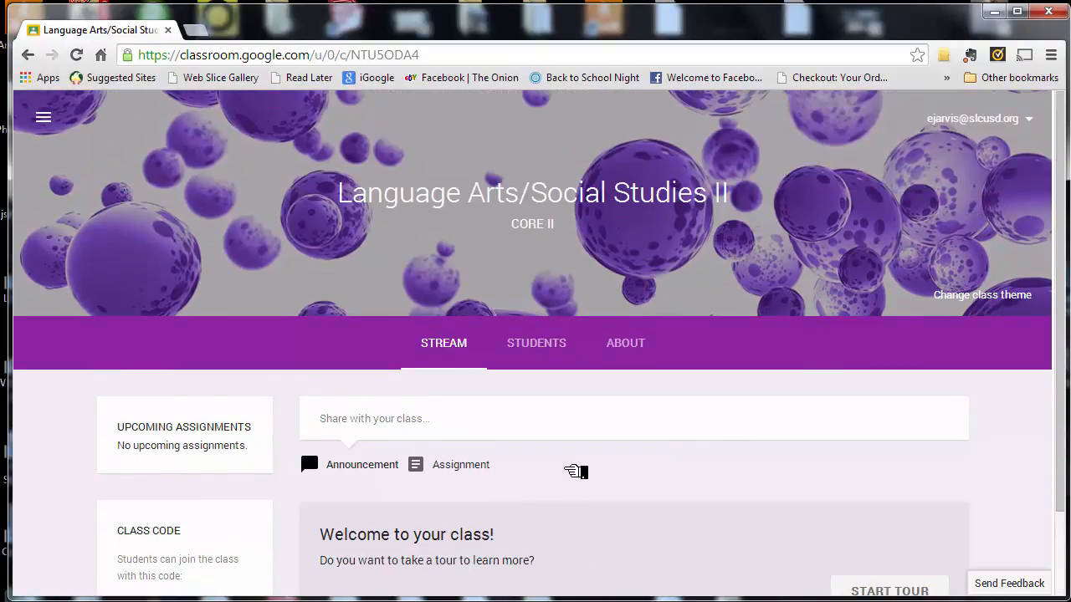
scroll(574, 470, down, 2)
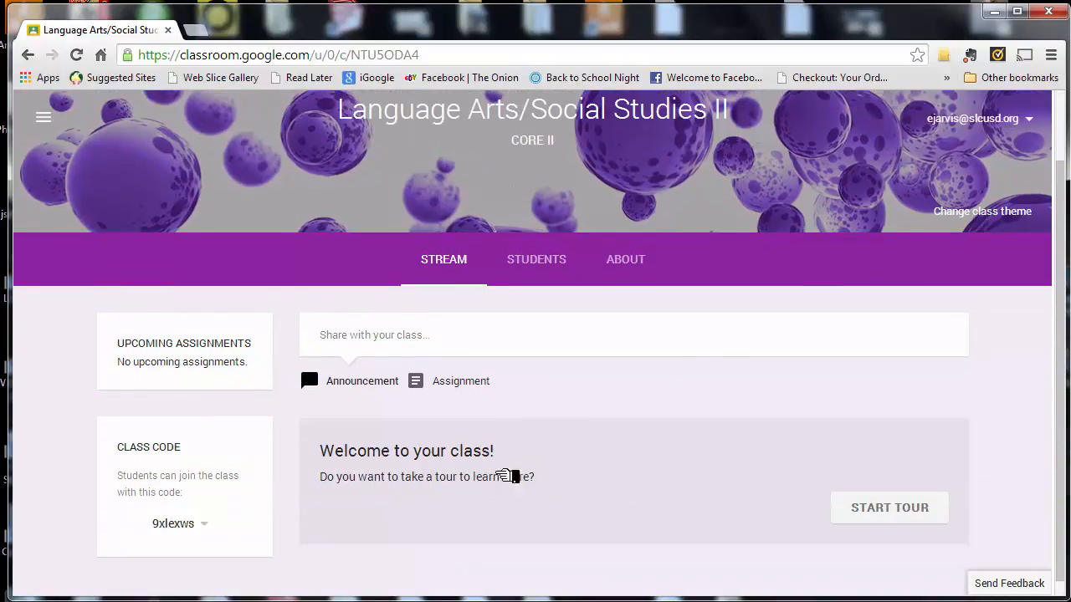
scroll(471, 407, up, 2)
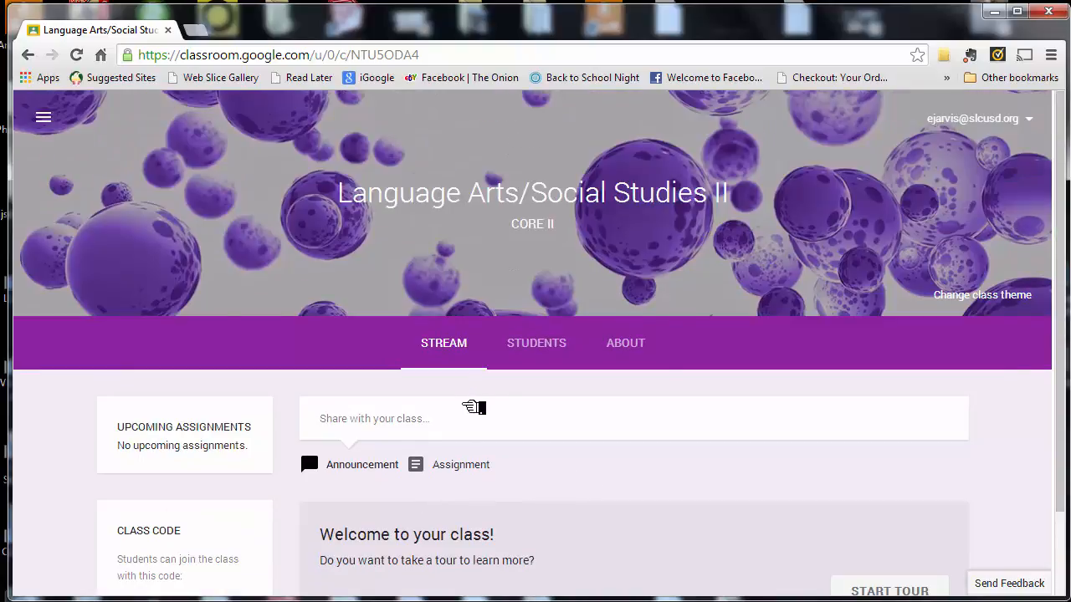
scroll(473, 423, down, 2)
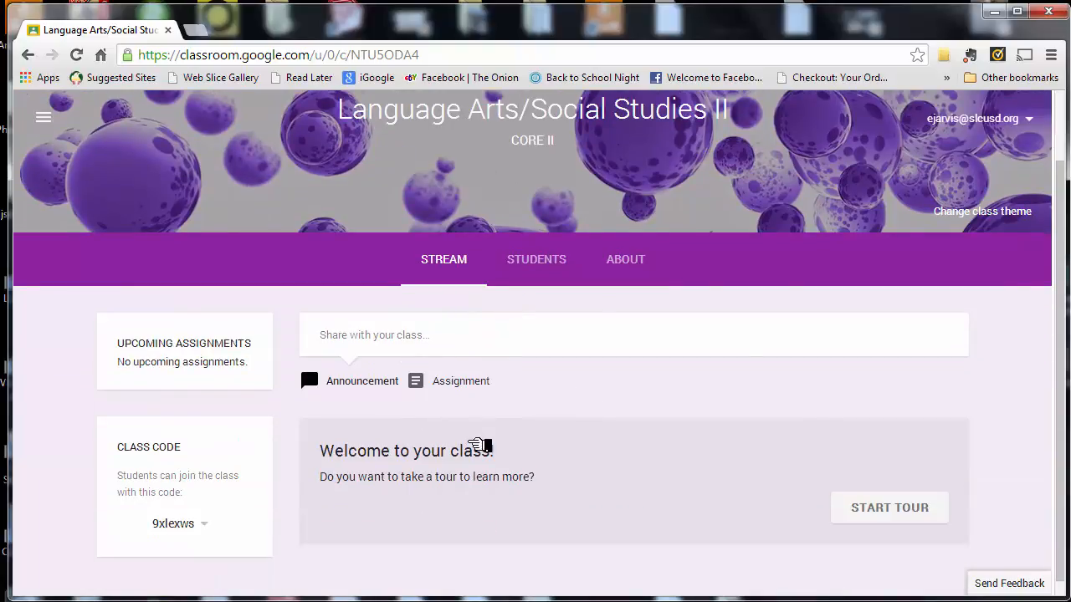
drag(415, 442, 232, 508)
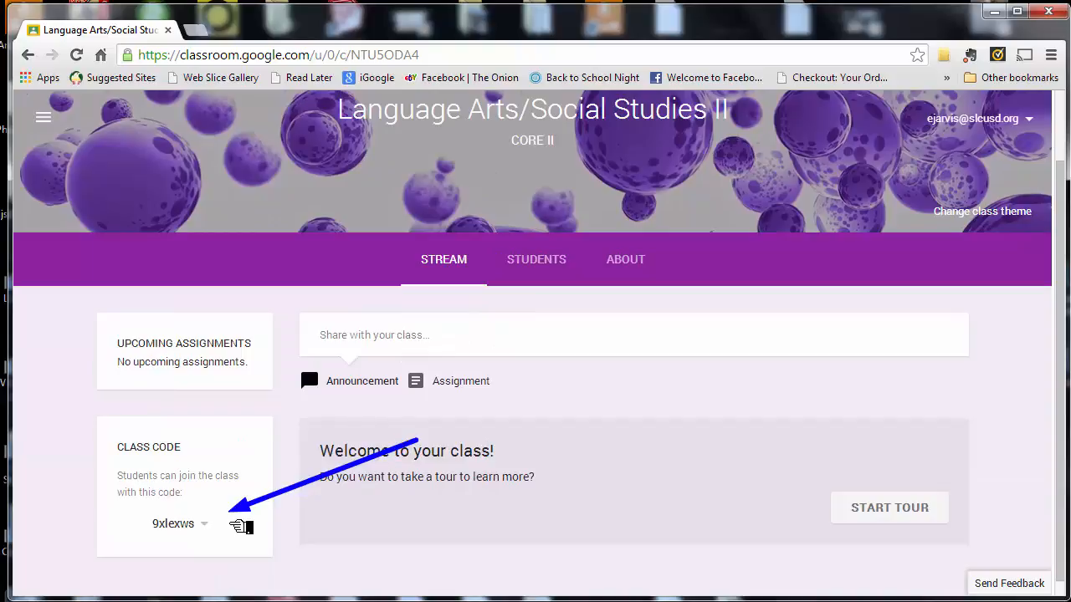
Step: Examine the announcement and assignment options for sharing with the class on its stream
key(Escape)
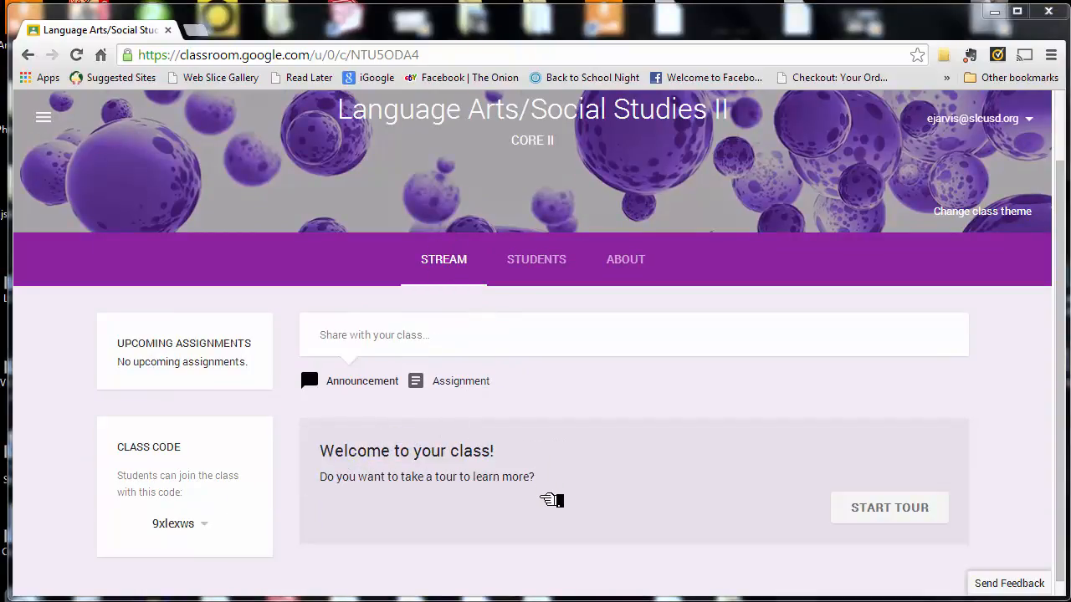
mouse_move(535, 490)
mouse_down()
mouse_move(405, 435)
mouse_move(380, 404)
mouse_up()
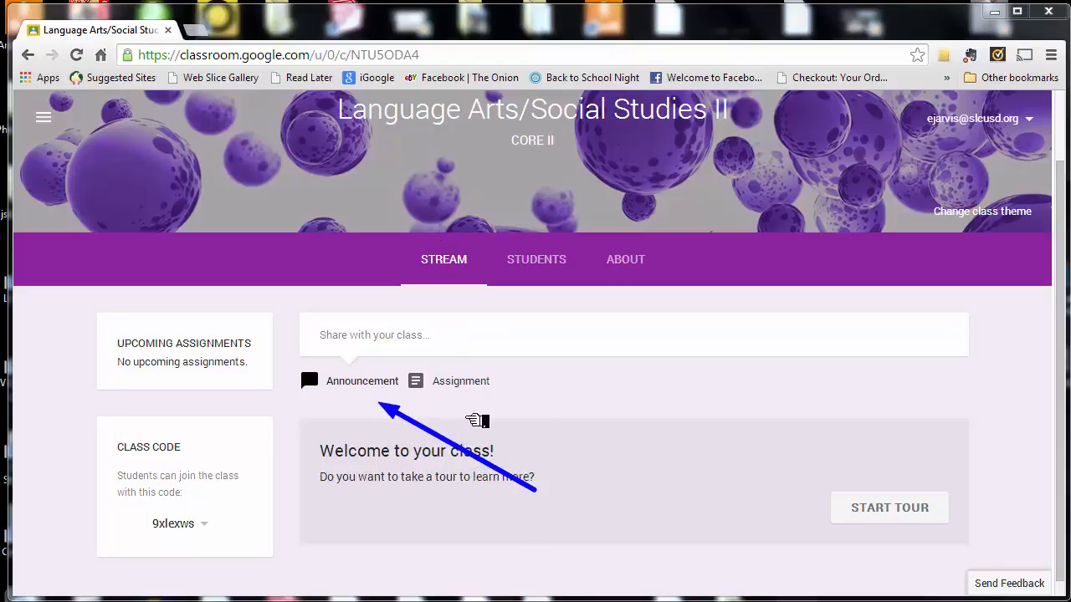
drag(557, 429, 474, 406)
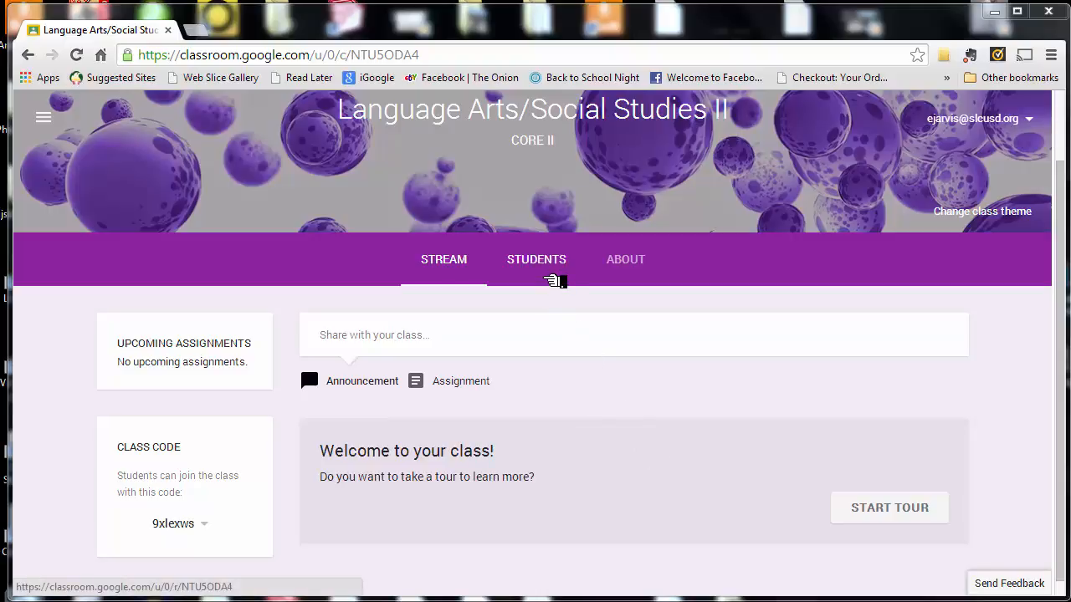
Step: Examine the class's Students page, including the options for its class code, and the fields on its About page
click(553, 280)
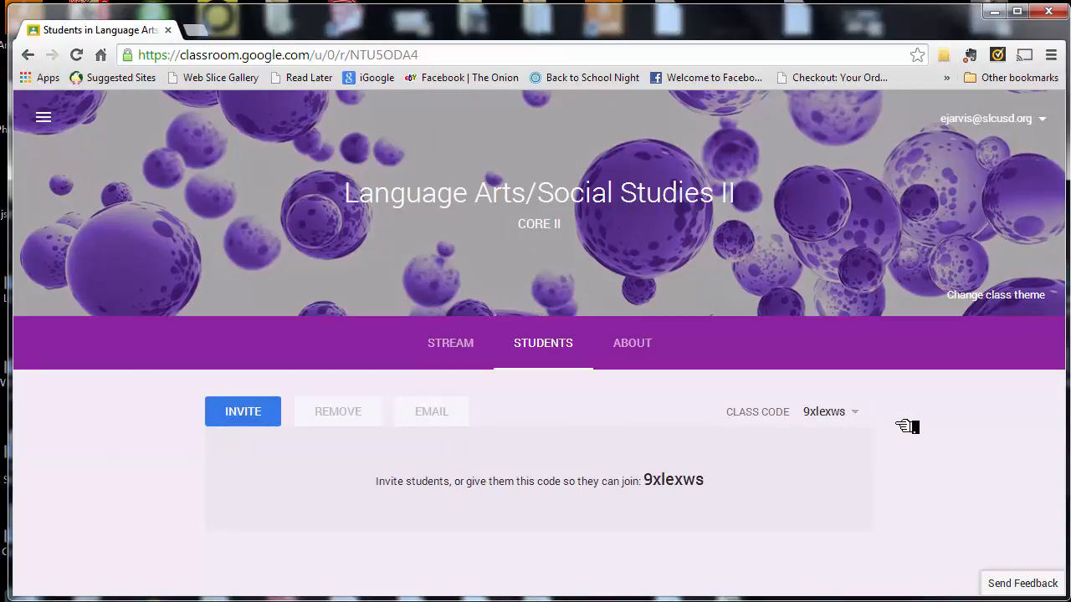
click(850, 414)
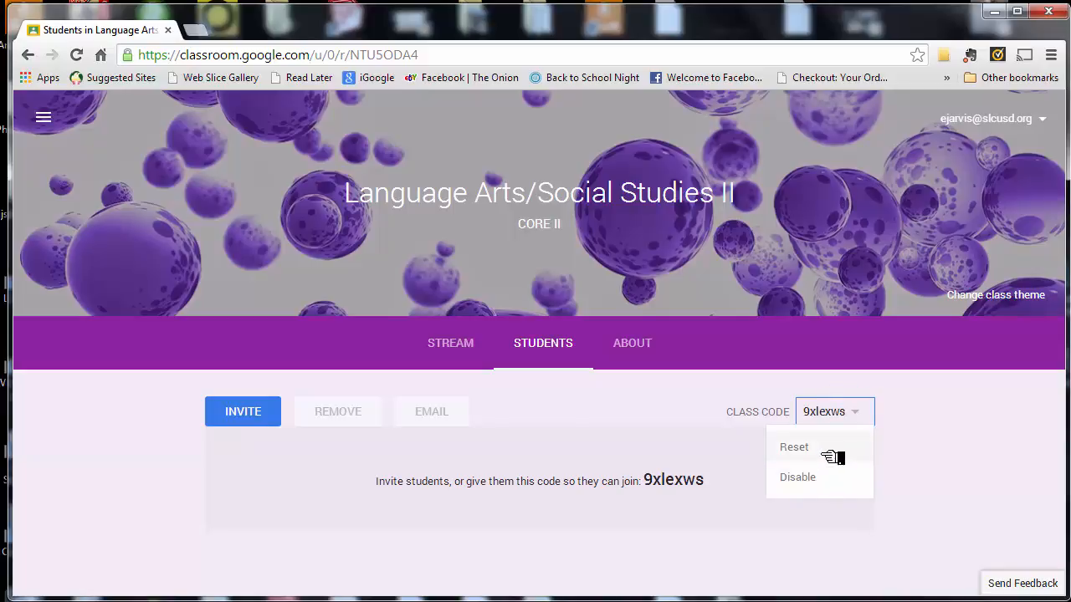
click(921, 441)
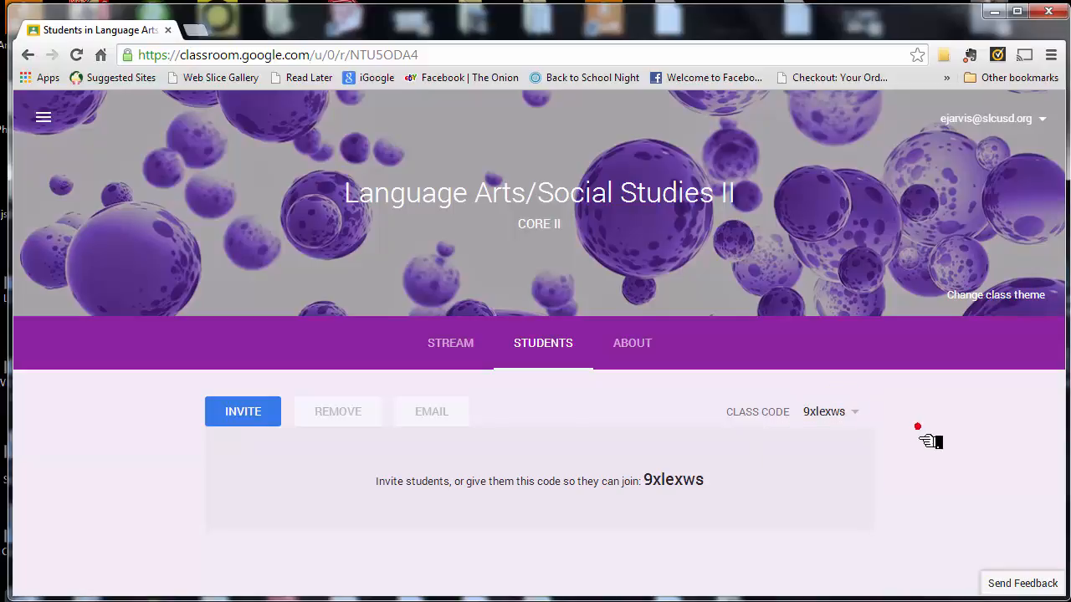
click(648, 359)
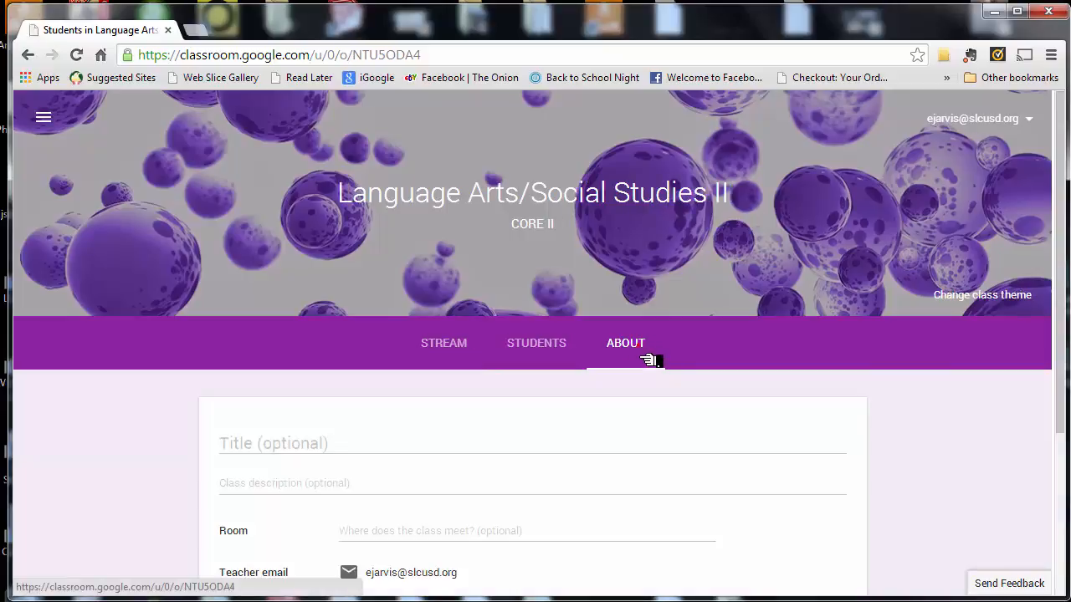
scroll(694, 421, down, 3)
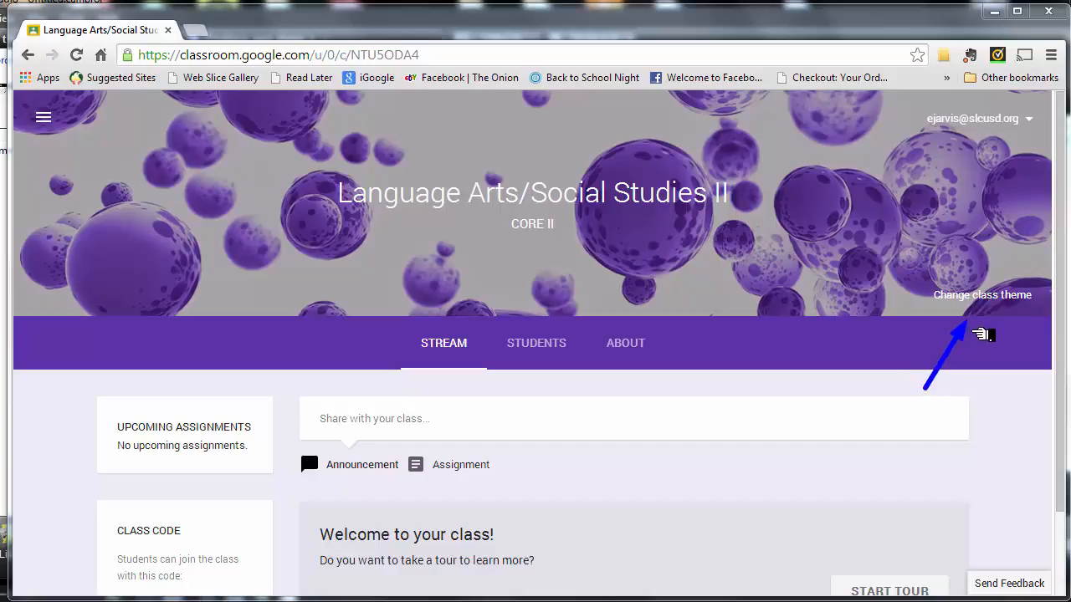
Step: Change the class theme to the gallery image of multicoloured yarn strands
click(990, 308)
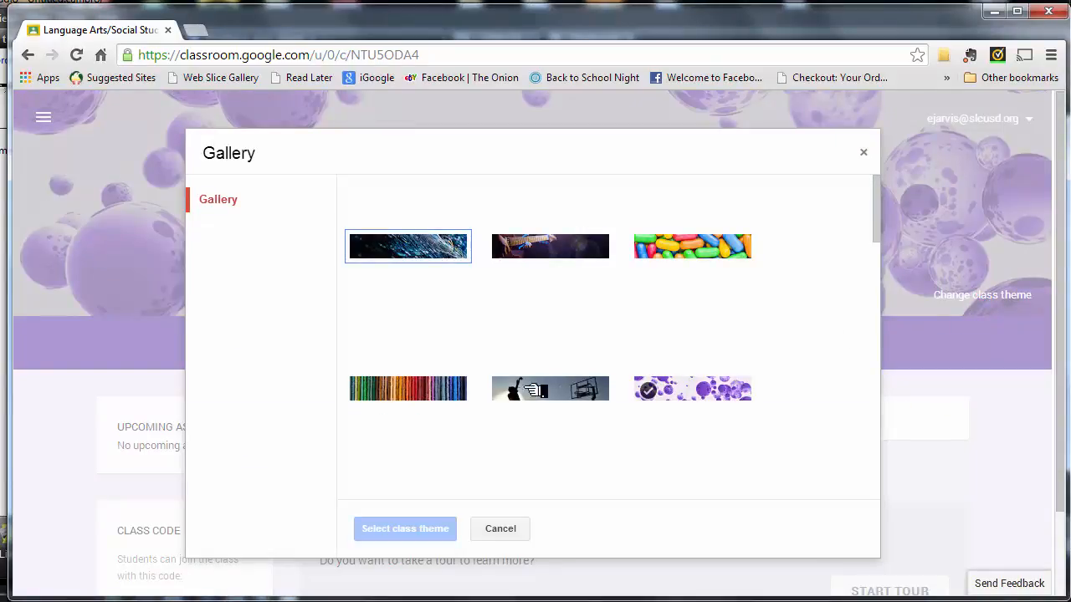
click(452, 392)
click(435, 534)
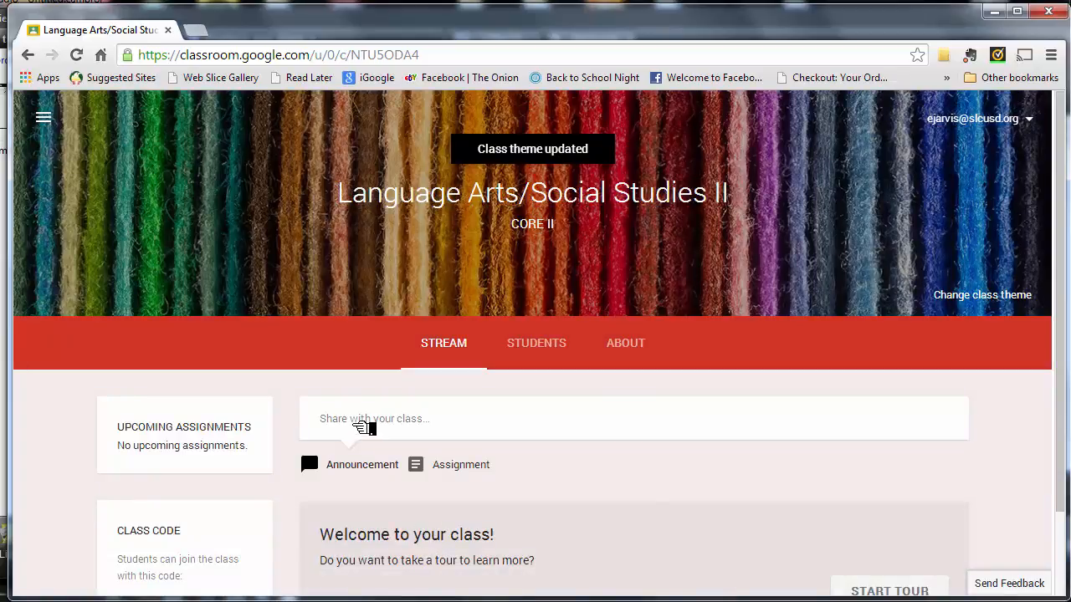
Step: View all classes on the Classroom home page and reopen the Language Arts/Social Studies class with section CORE II
mouse_move(289, 351)
mouse_down()
mouse_move(139, 227)
mouse_move(77, 145)
mouse_up()
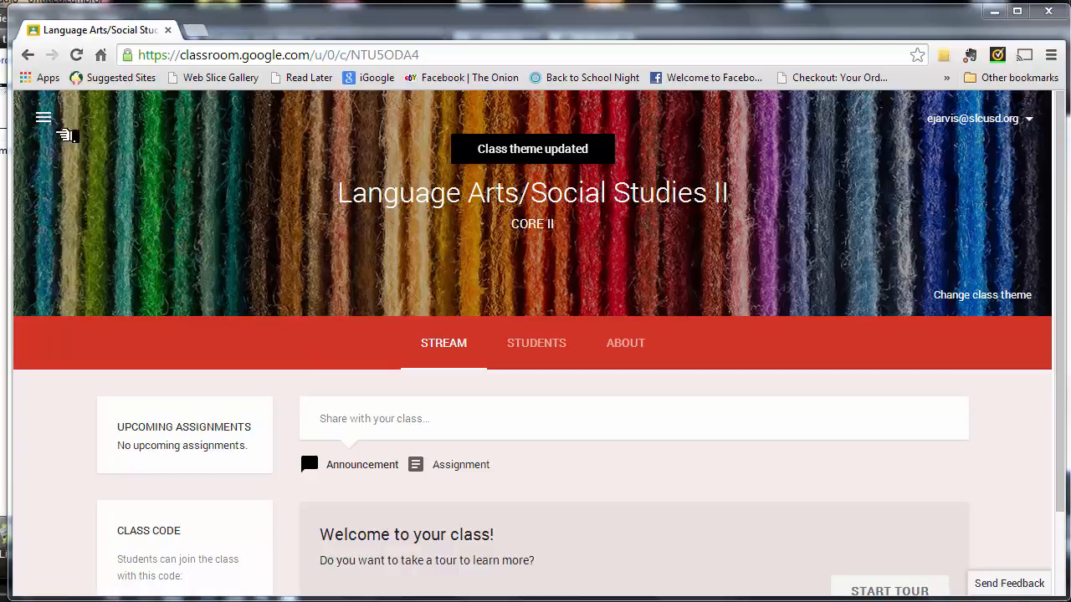
click(44, 118)
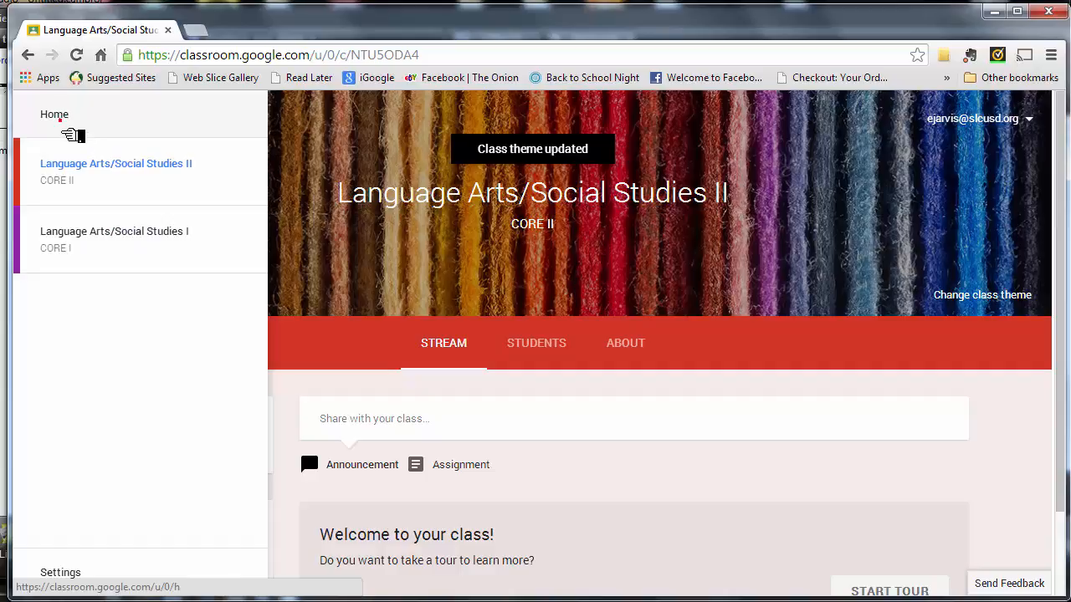
click(66, 133)
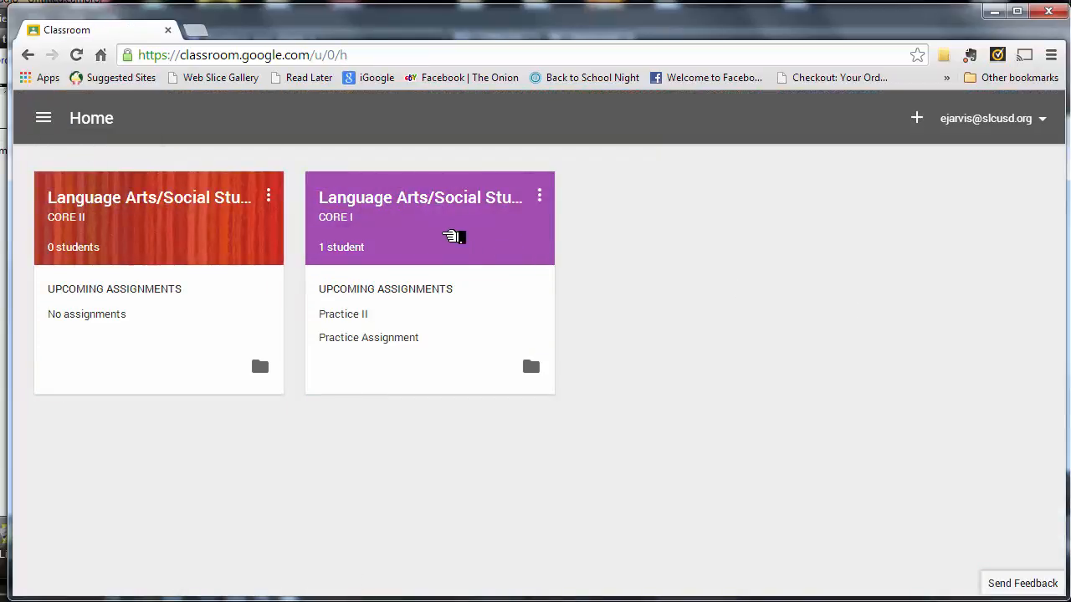
click(210, 220)
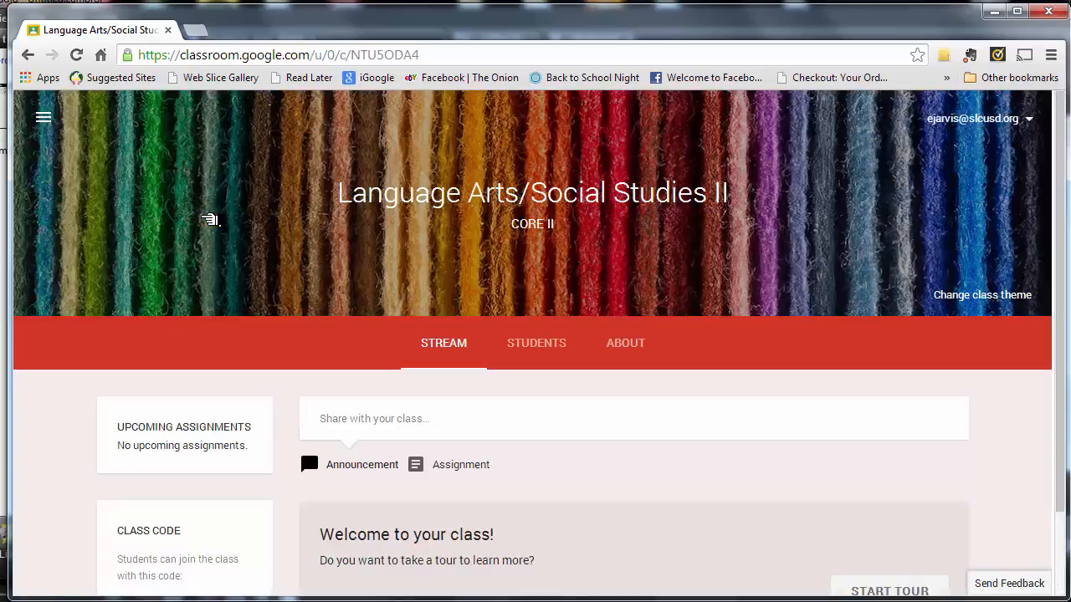
Step: Post the announcement "Welcome" to the class stream, checking its class selection and YouTube video options before posting
scroll(389, 329, down, 2)
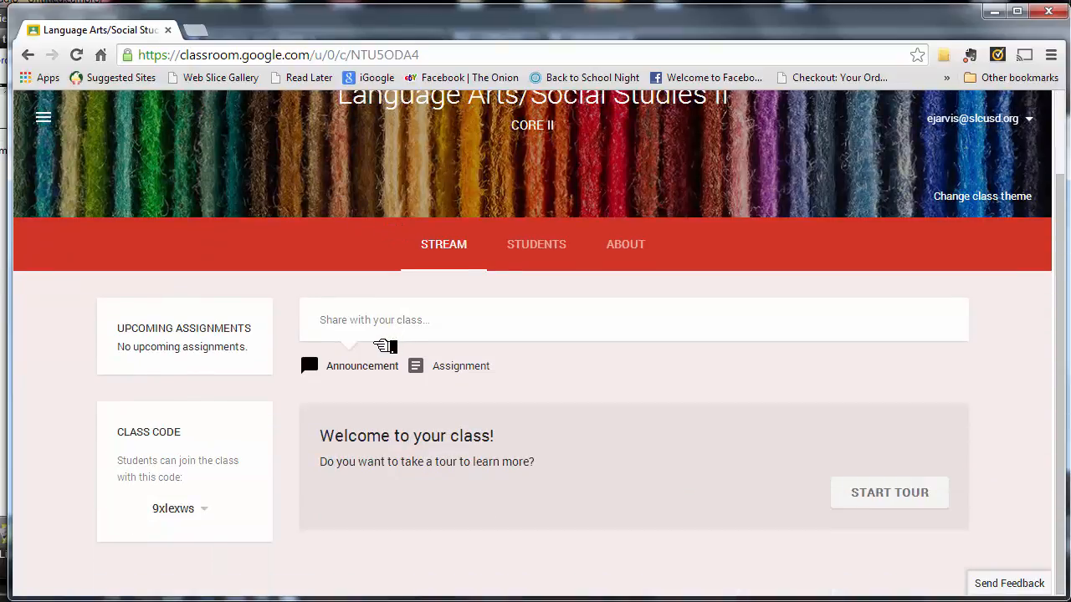
click(384, 331)
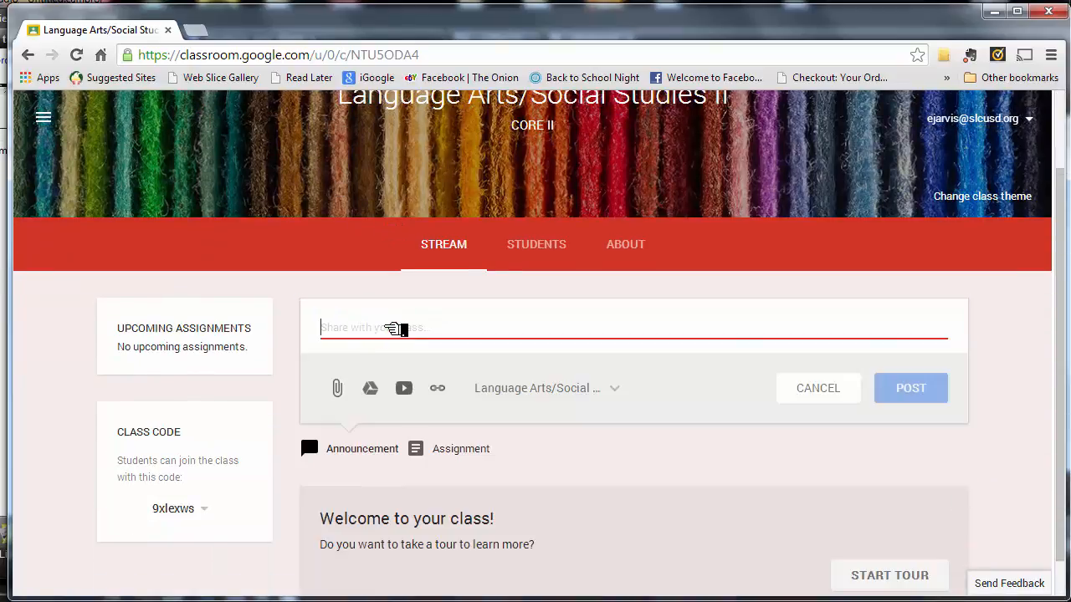
text(Welcome)
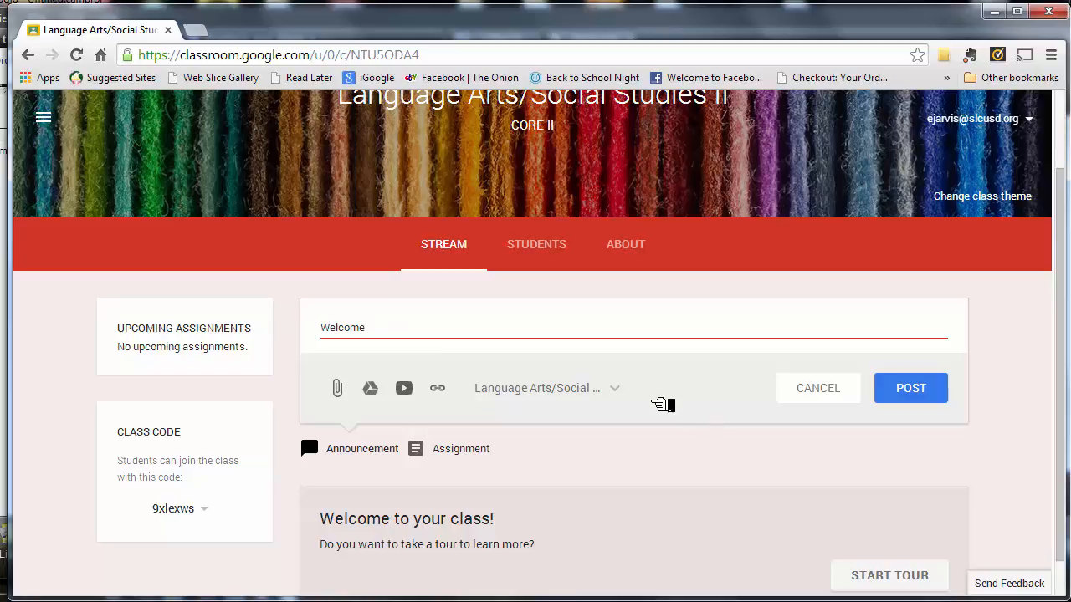
click(623, 398)
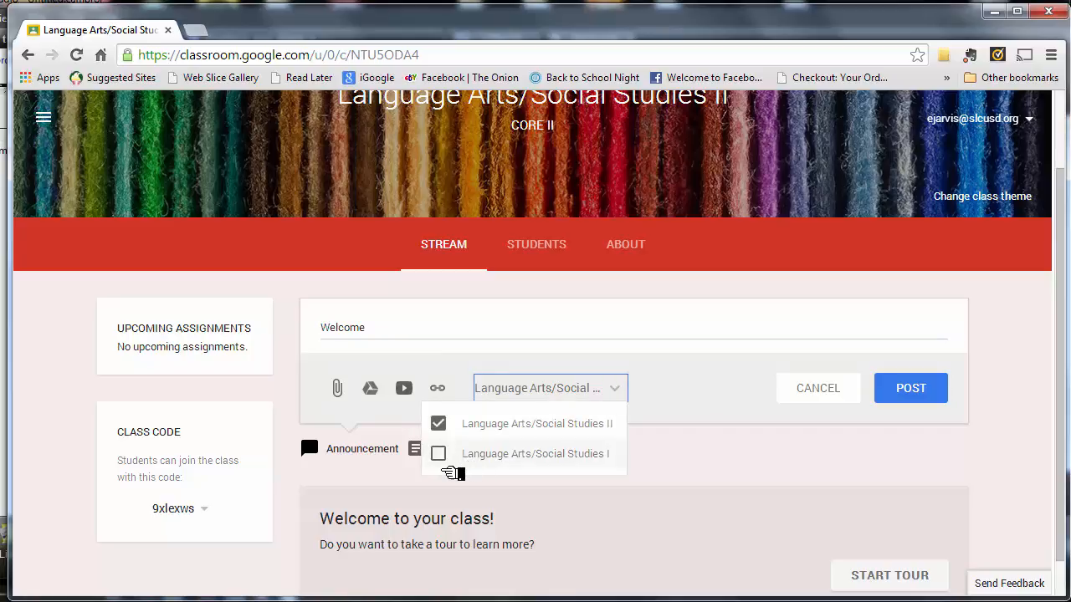
click(518, 365)
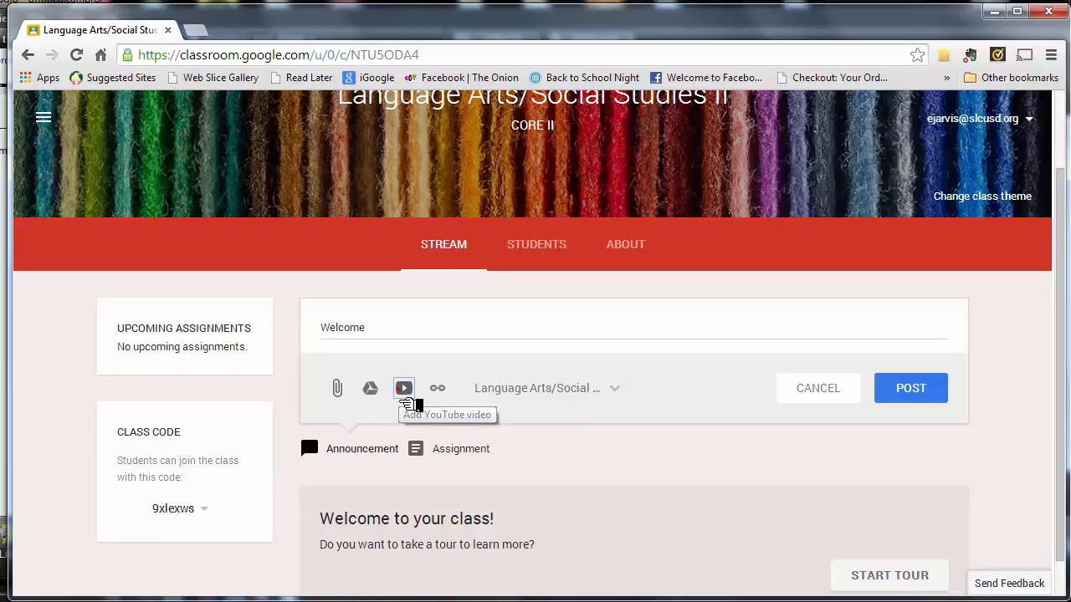
click(405, 389)
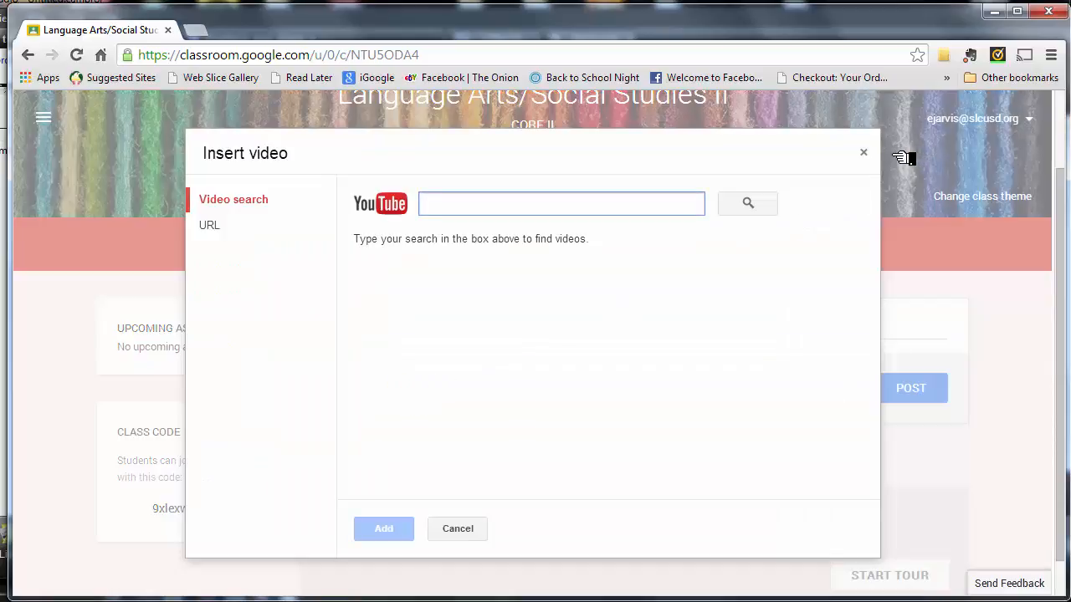
click(863, 153)
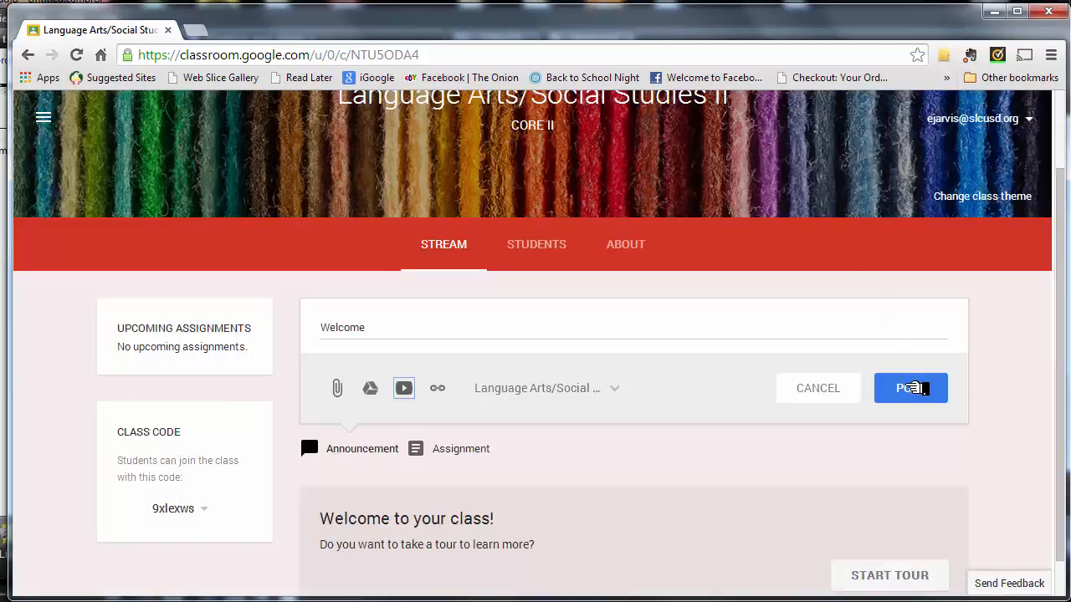
click(909, 389)
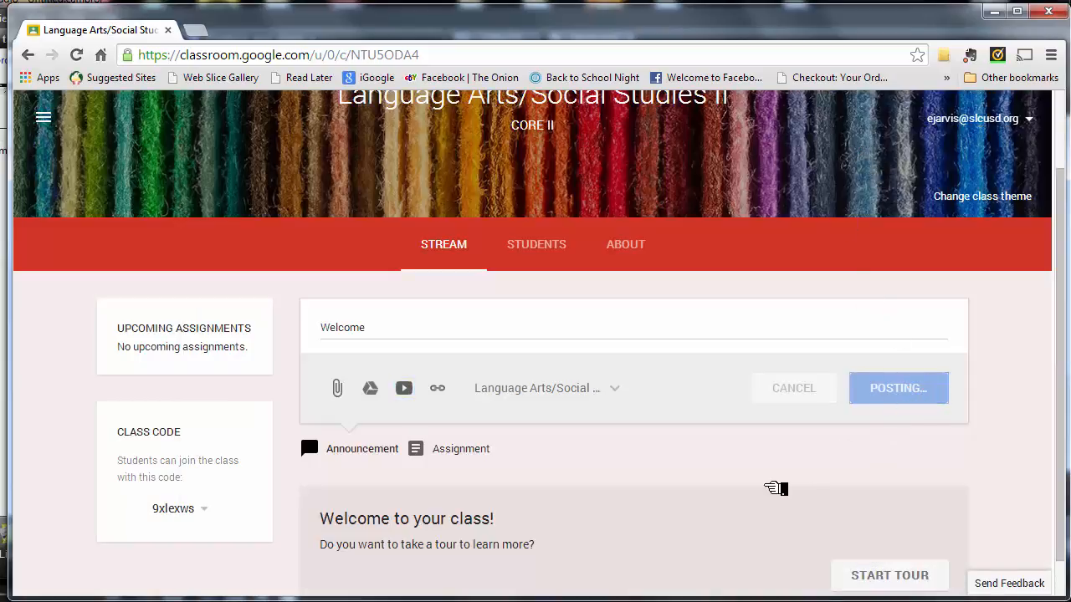
scroll(677, 427, down, 1)
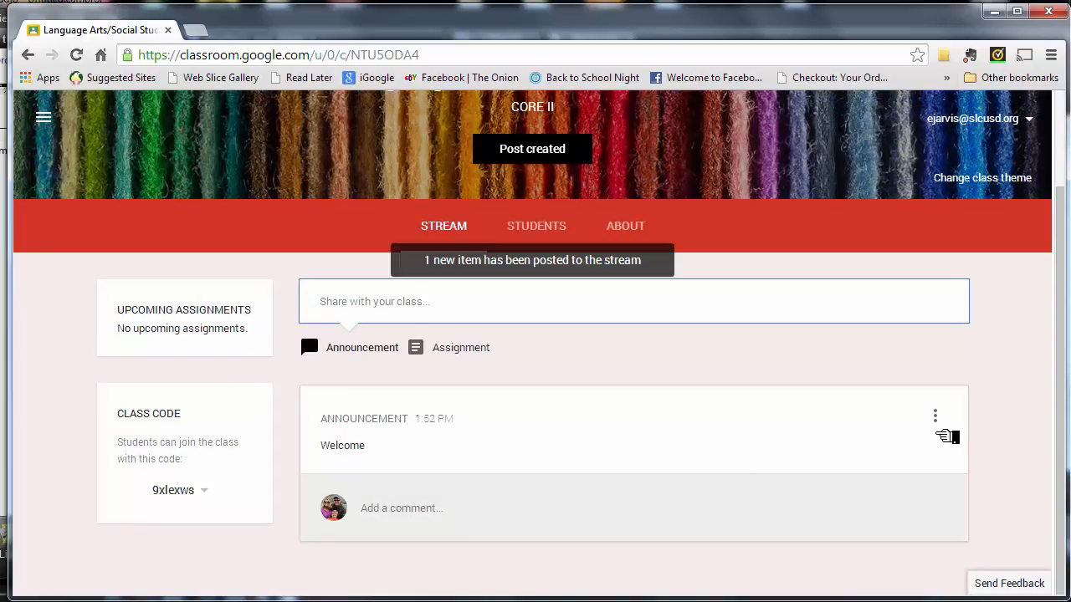
Step: Delete the "Welcome" announcement from the class stream
click(935, 416)
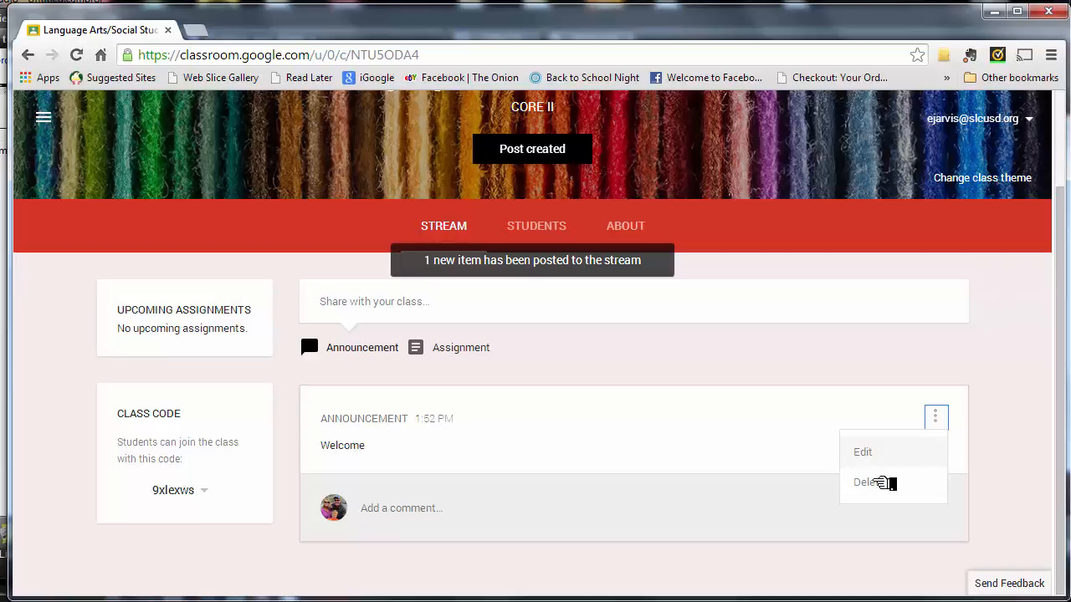
click(878, 493)
click(638, 404)
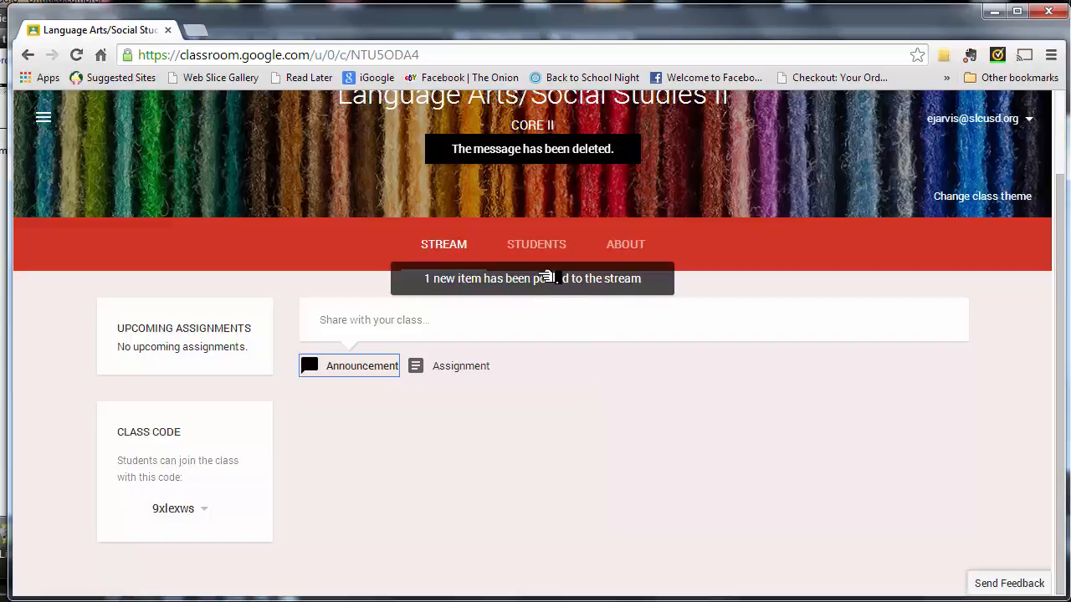
Step: Select all contacts in the CORE I group as students to invite, and close the selection without inviting them
click(547, 260)
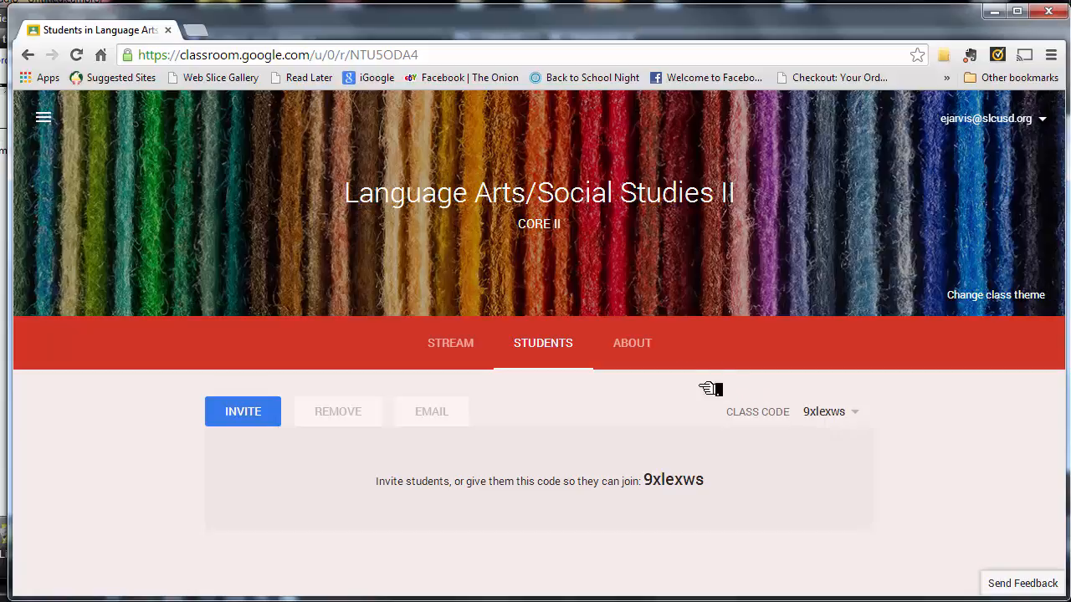
click(243, 418)
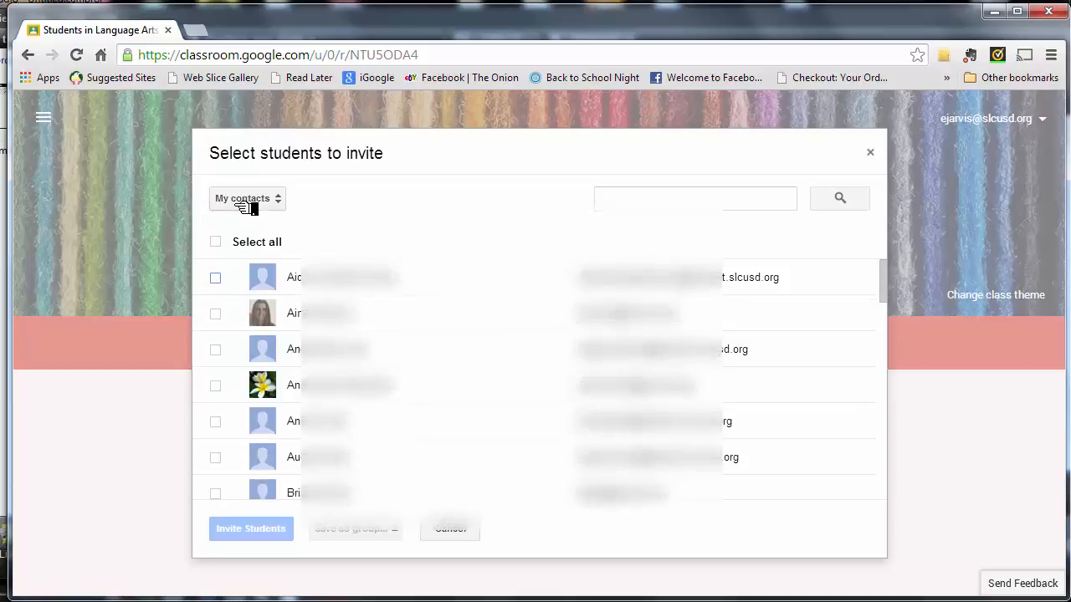
click(282, 207)
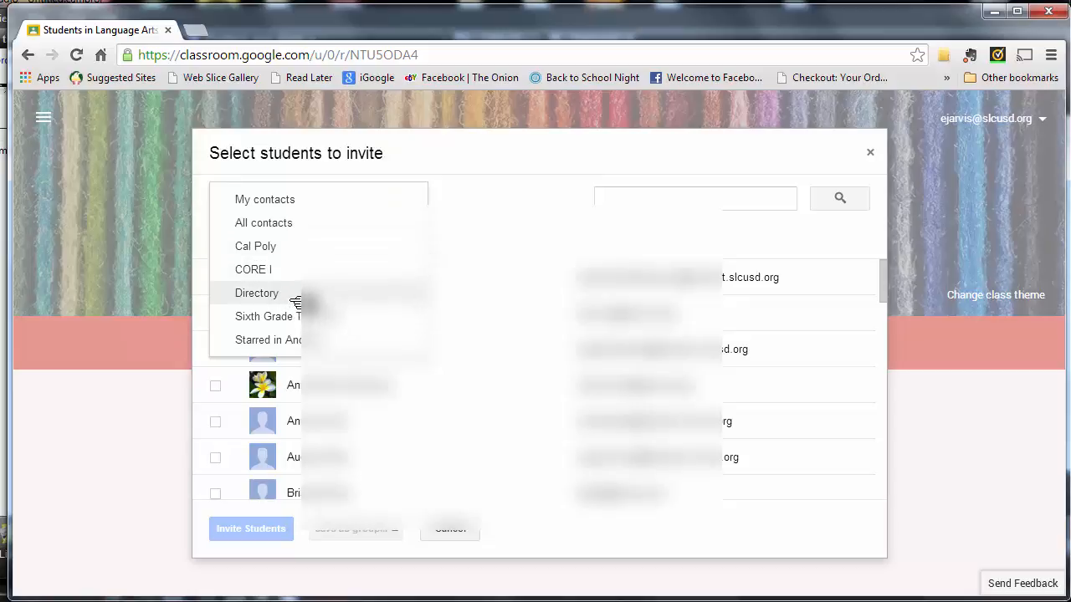
click(288, 273)
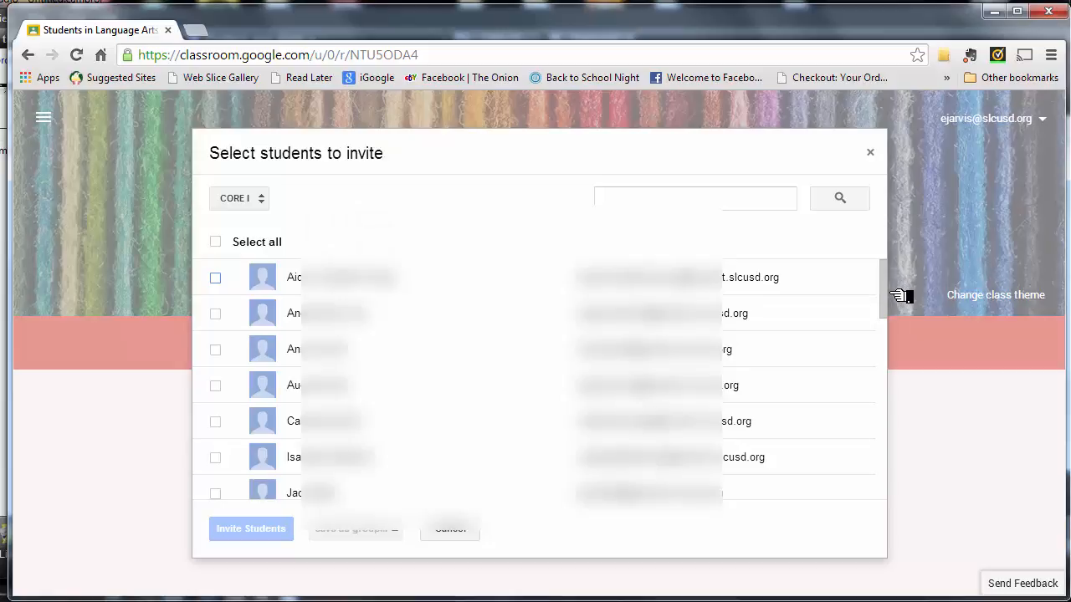
drag(895, 296, 904, 262)
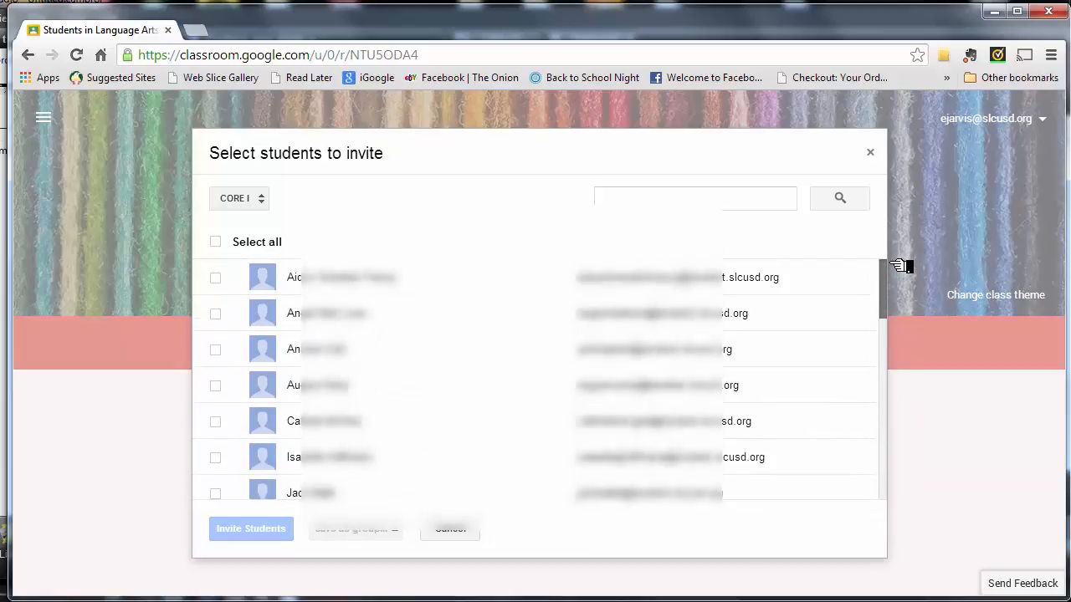
click(215, 242)
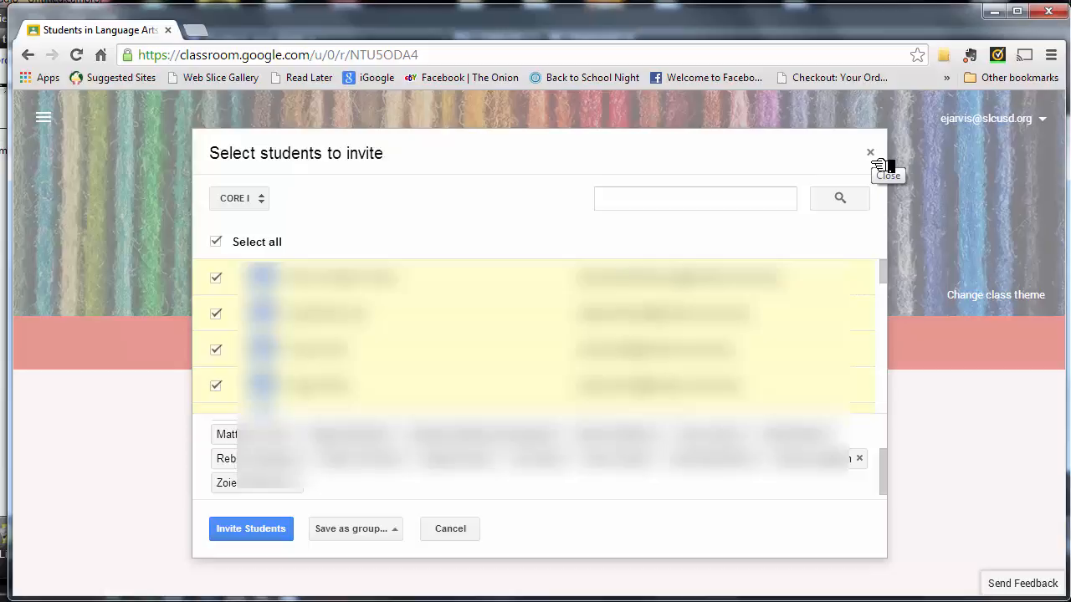
click(870, 153)
Step: Open the Language Arts/Social Studies I class and examine its posted assignments and the invitation status in its student list
click(44, 118)
click(52, 244)
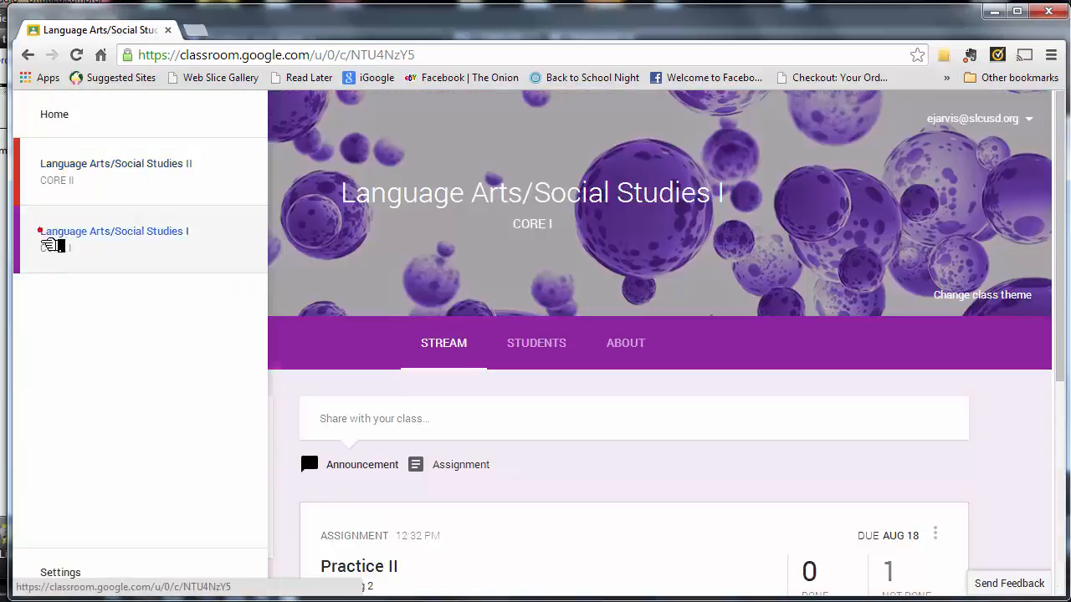
scroll(390, 412, down, 2)
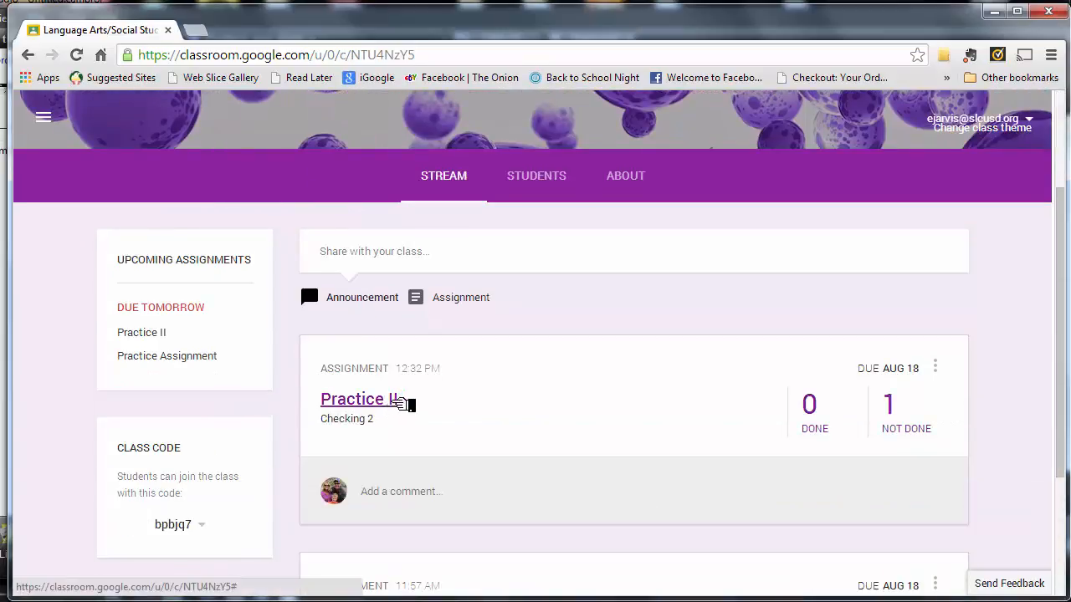
scroll(432, 377, up, 2)
click(525, 361)
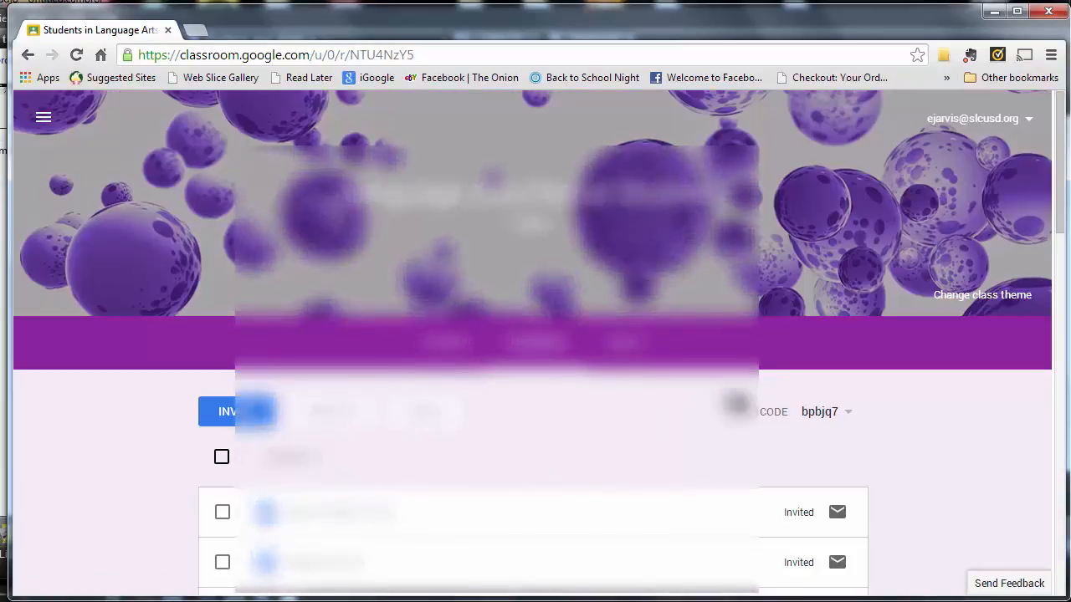
scroll(912, 462, down, 5)
scroll(912, 462, down, 5)
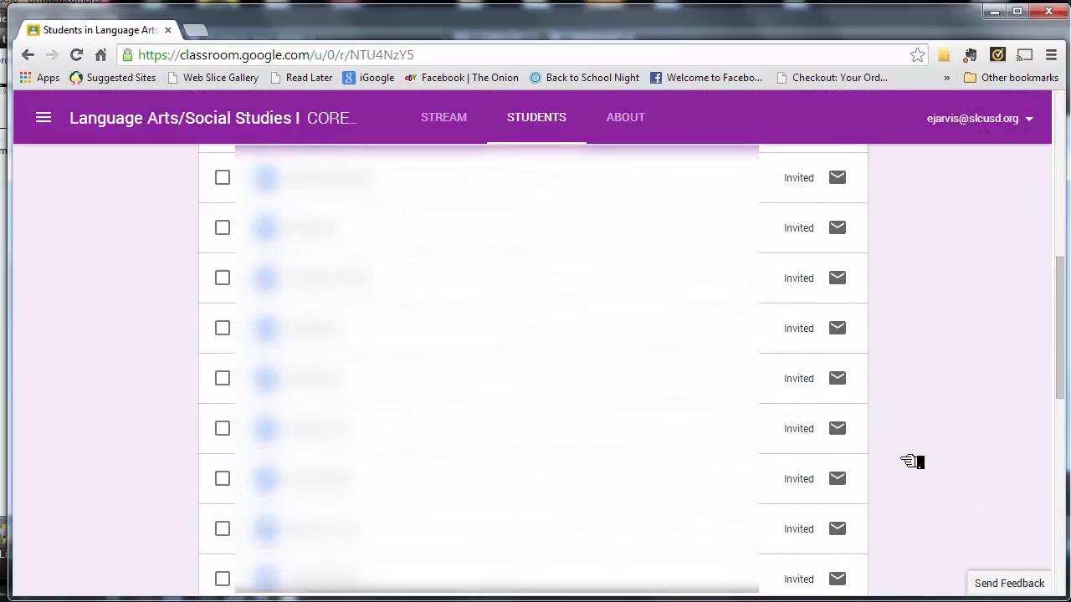
Step: Review the full student list of the Language Arts/Social Studies I class, comparing which students are still marked as invited
scroll(902, 463, down, 1)
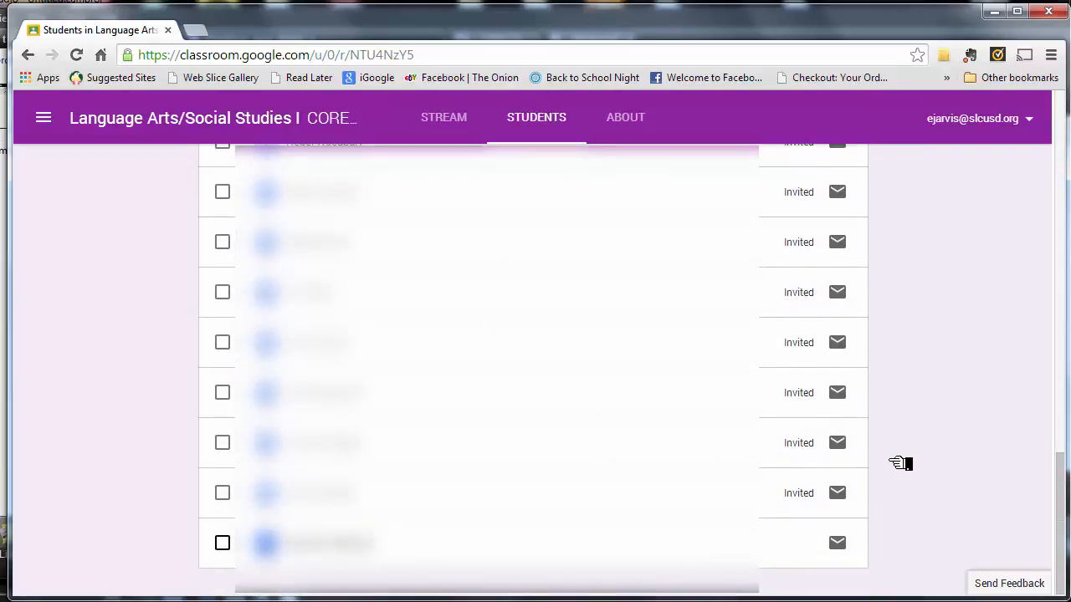
scroll(899, 454, up, 5)
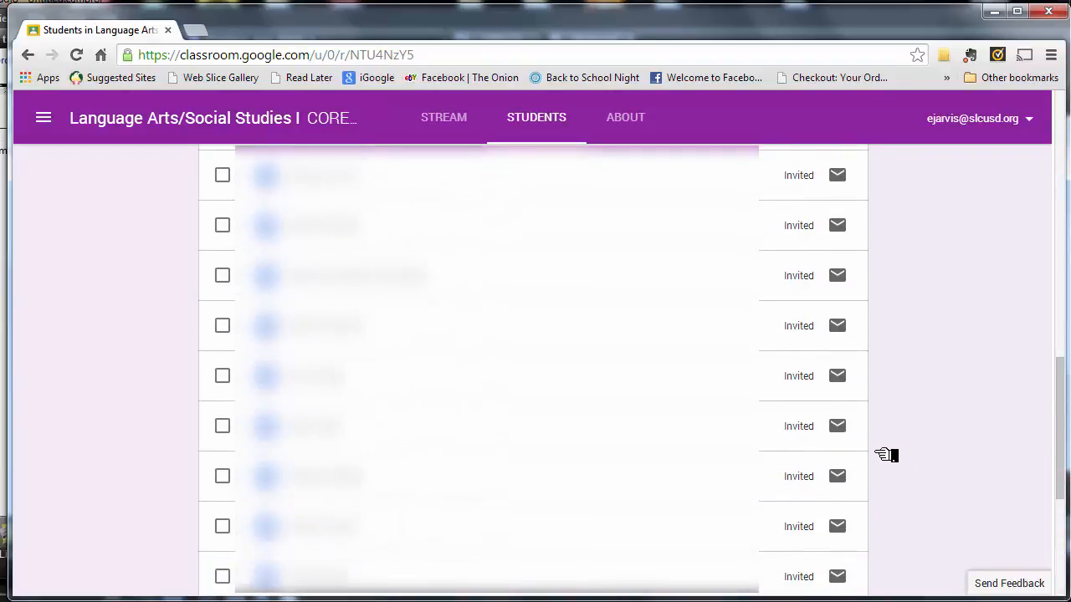
scroll(885, 454, up, 4)
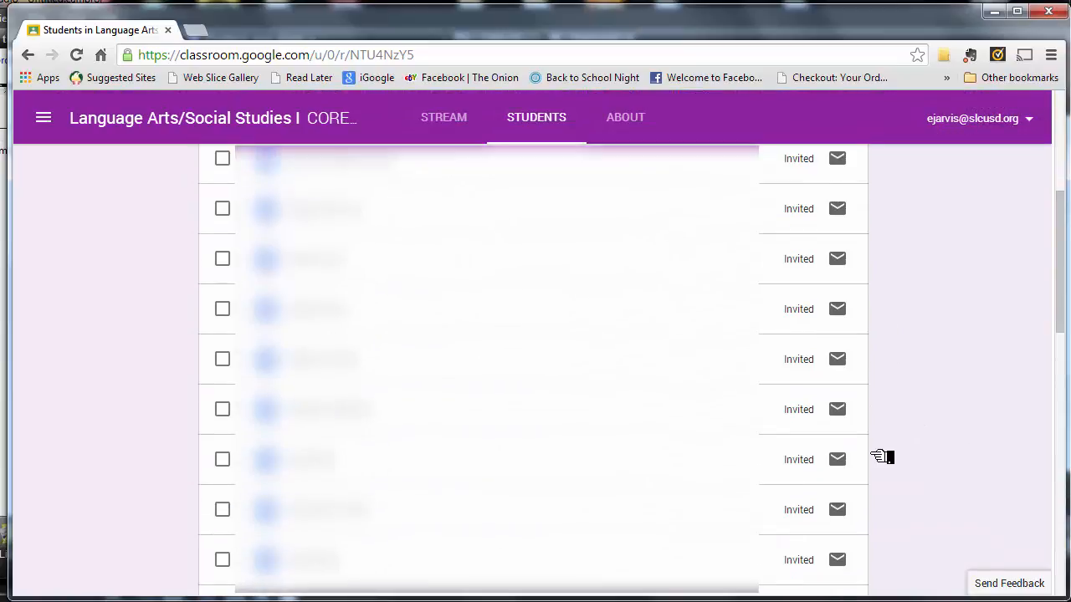
scroll(878, 452, up, 3)
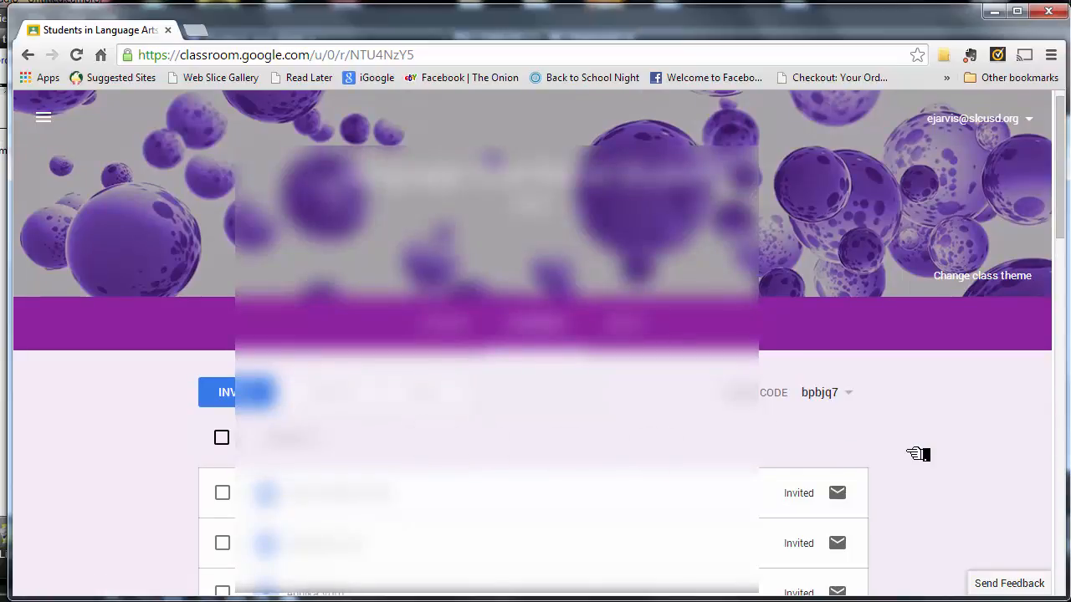
scroll(914, 459, down, 5)
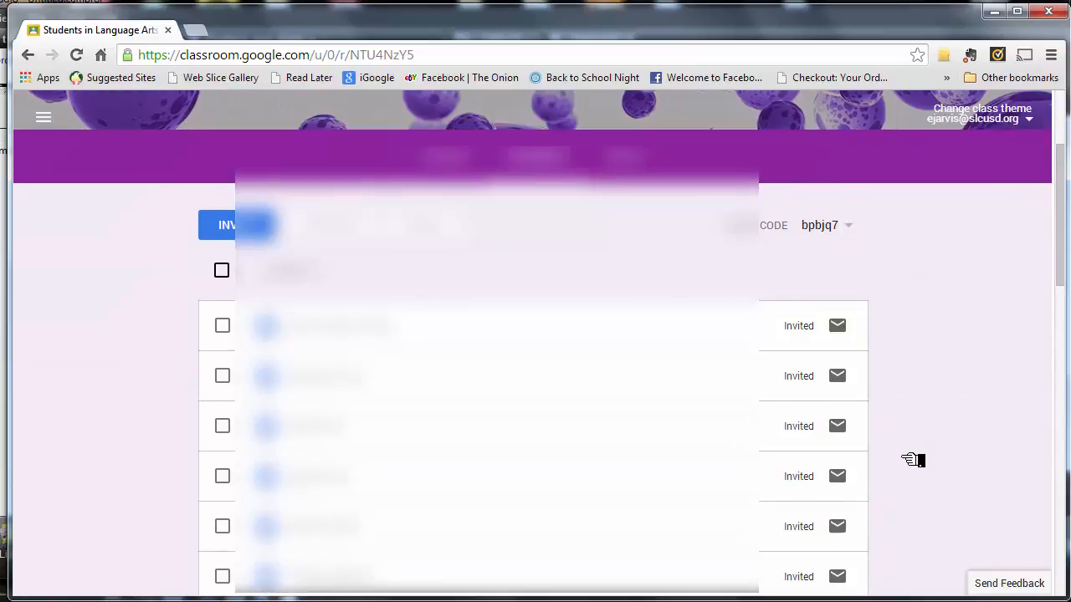
scroll(912, 462, down, 10)
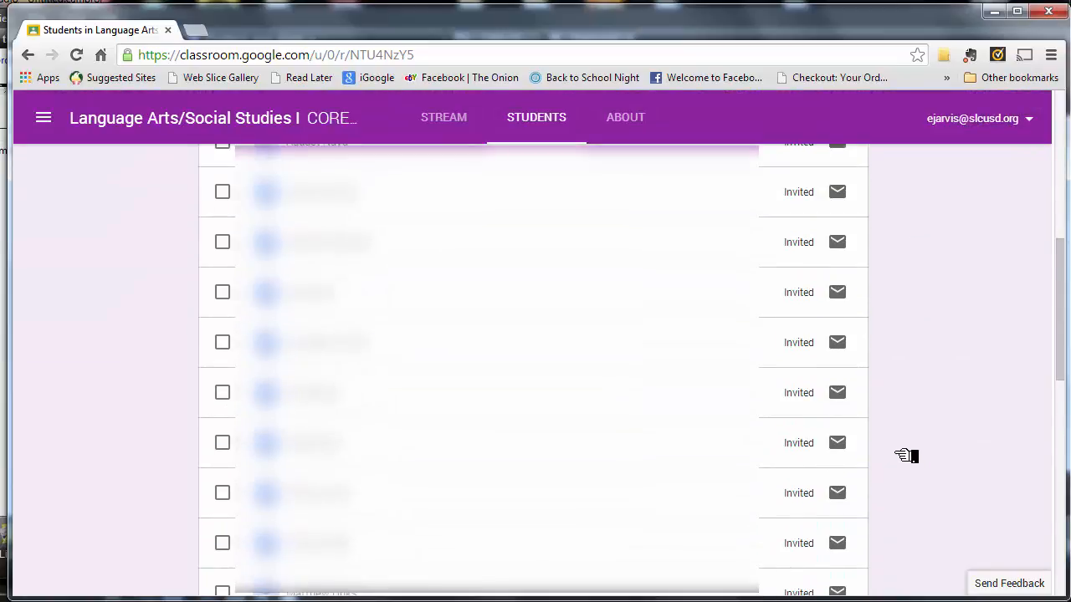
scroll(881, 473, down, 1)
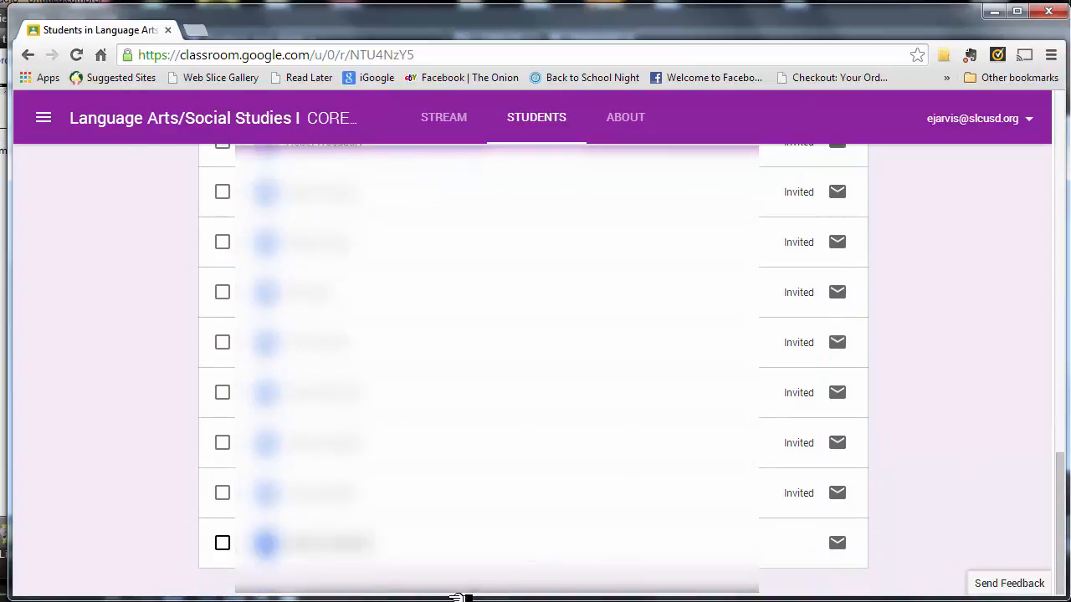
scroll(884, 458, up, 2)
scroll(883, 458, down, 2)
scroll(929, 543, up, 2)
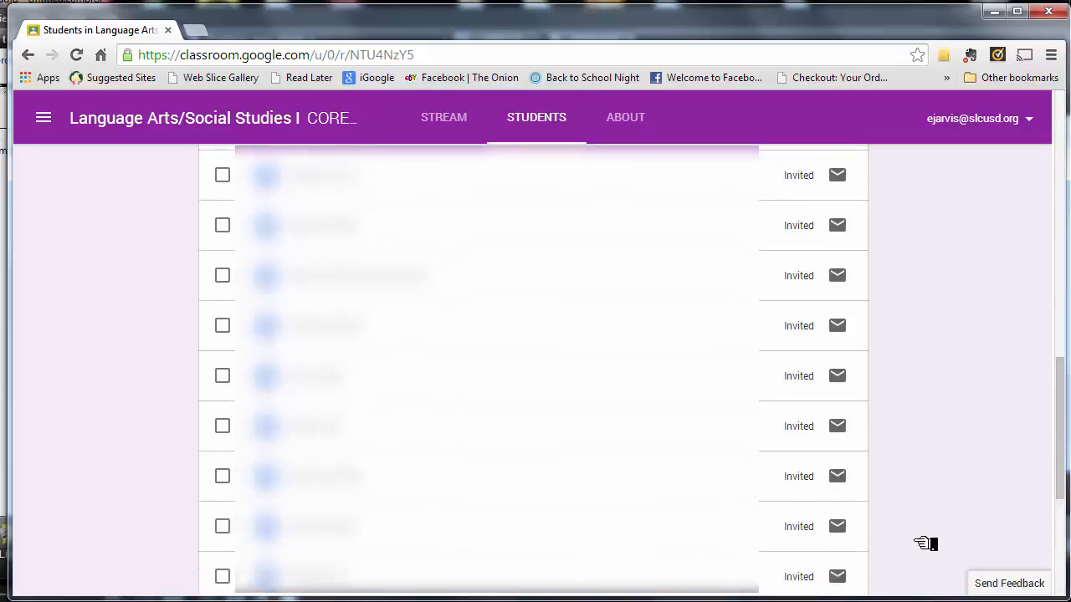
scroll(921, 545, up, 4)
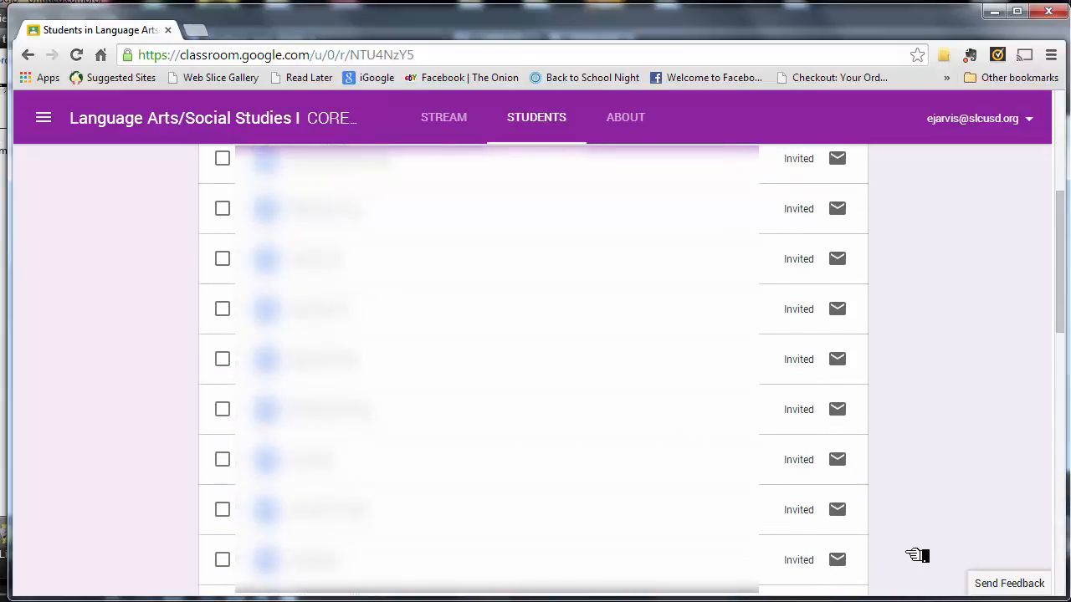
scroll(917, 555, up, 4)
scroll(916, 555, down, 2)
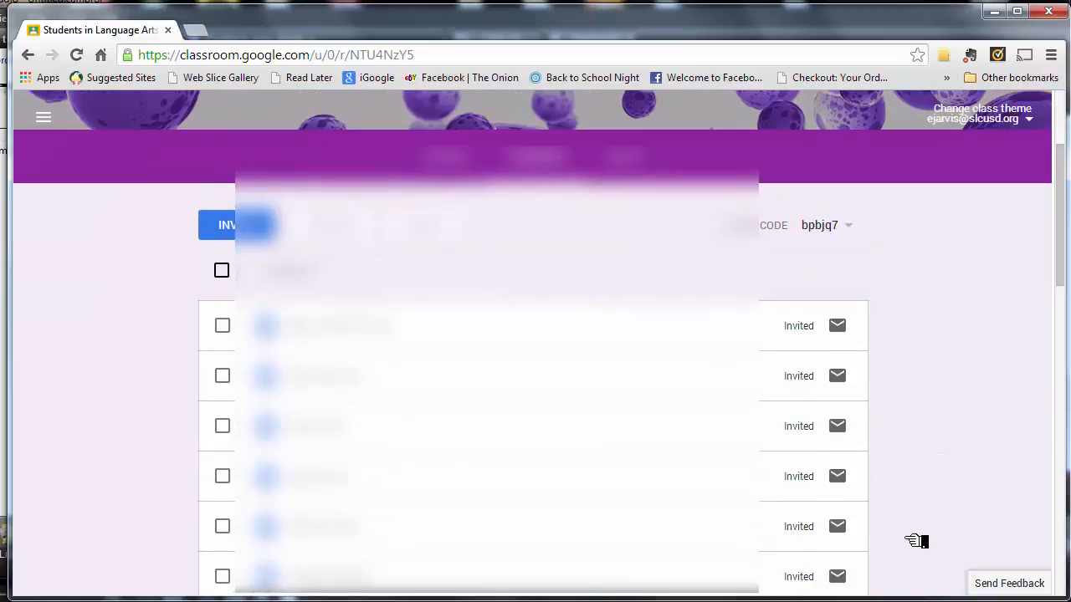
scroll(916, 529, up, 2)
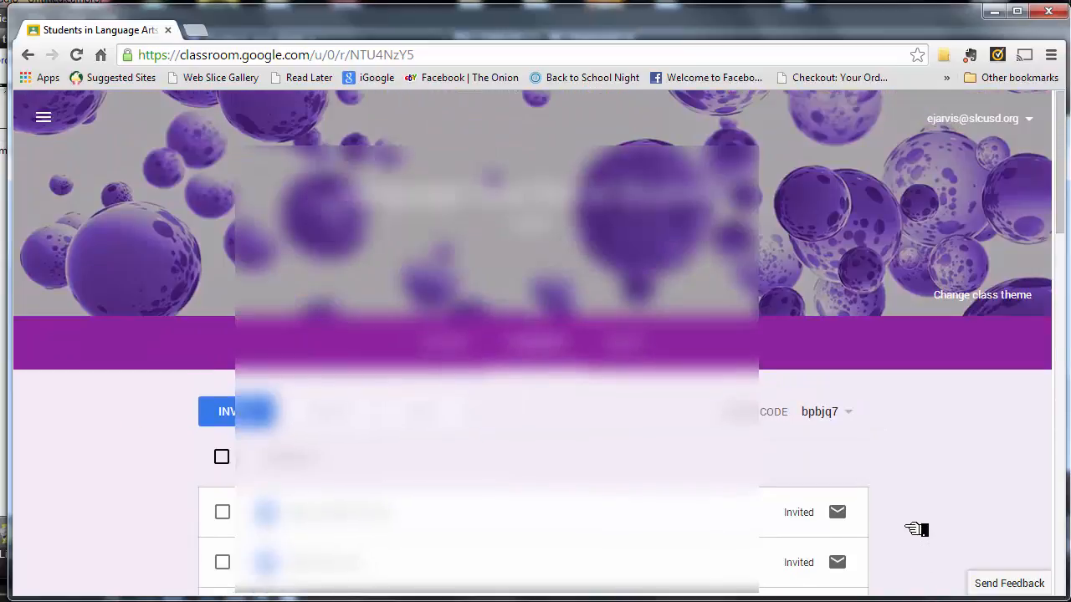